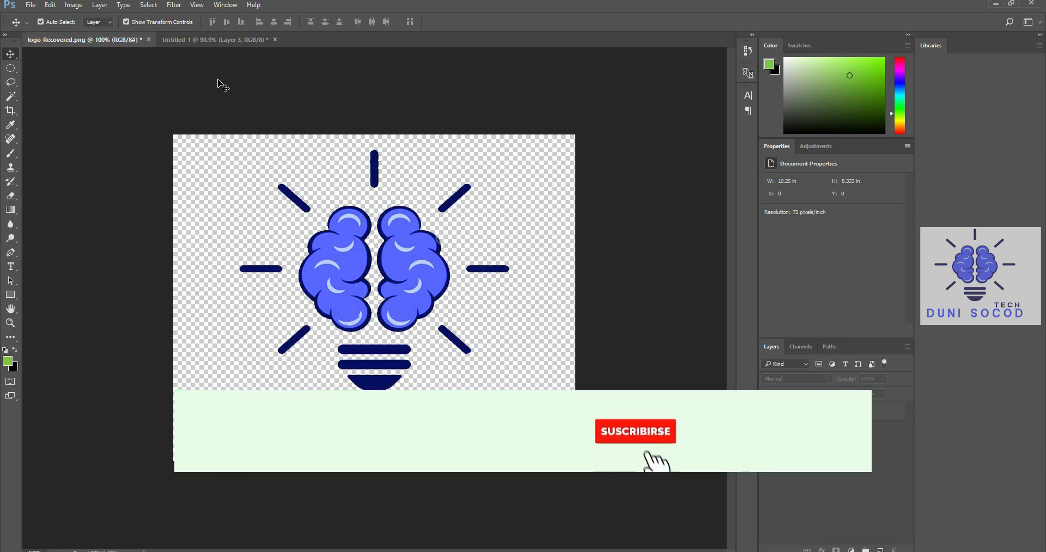
Create a 1280 × 720 pixel document named DUNI SOCOD TECH at 96 pixels/inch with a white background
{"action": "left_click", "coordinate": [31, 5]}
{"action": "left_click", "coordinate": [36, 20]}
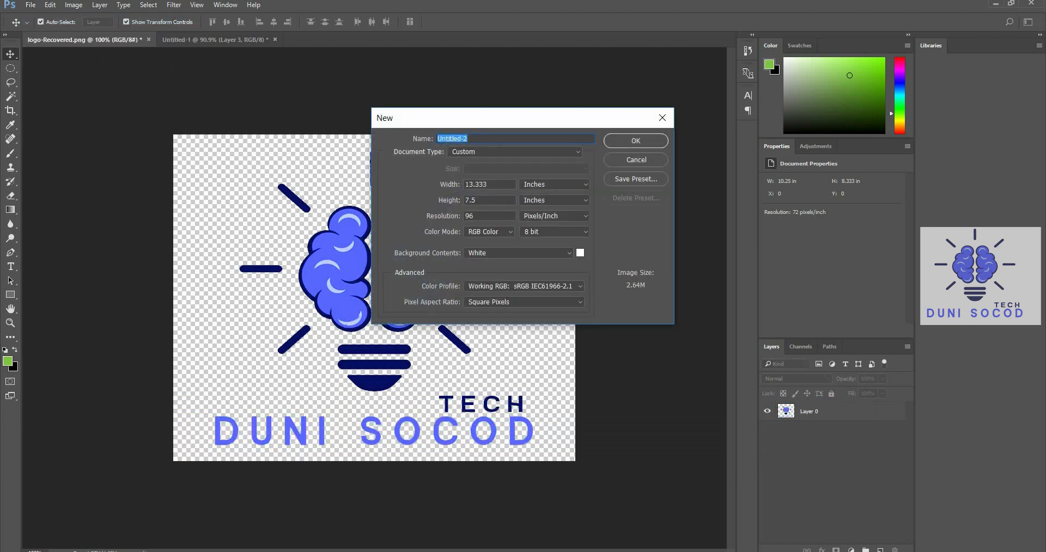
{"action": "key", "text": "Caps_Lock"}
{"action": "left_click", "coordinate": [547, 184]}
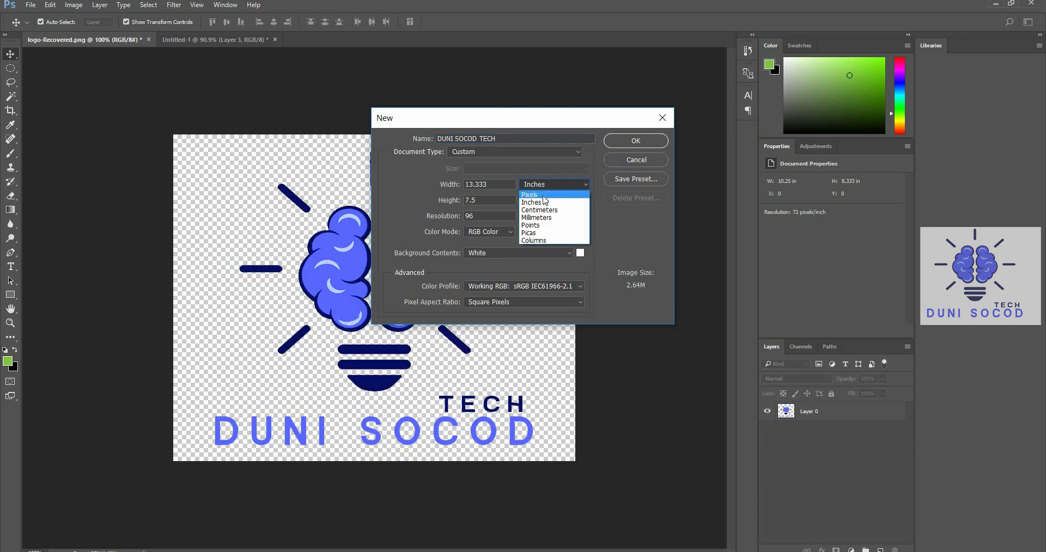
{"action": "left_click", "coordinate": [540, 195]}
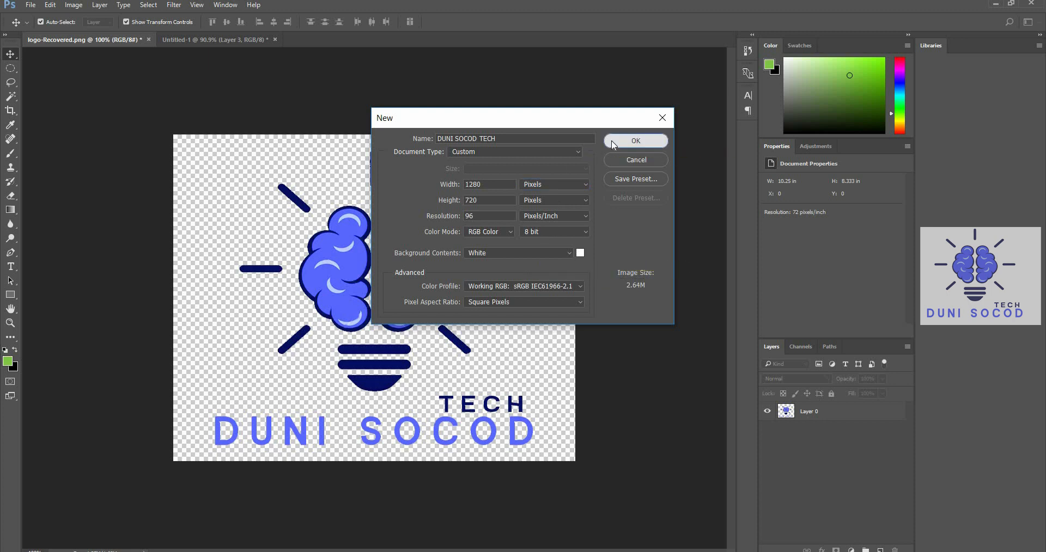
{"action": "key", "text": "Return"}
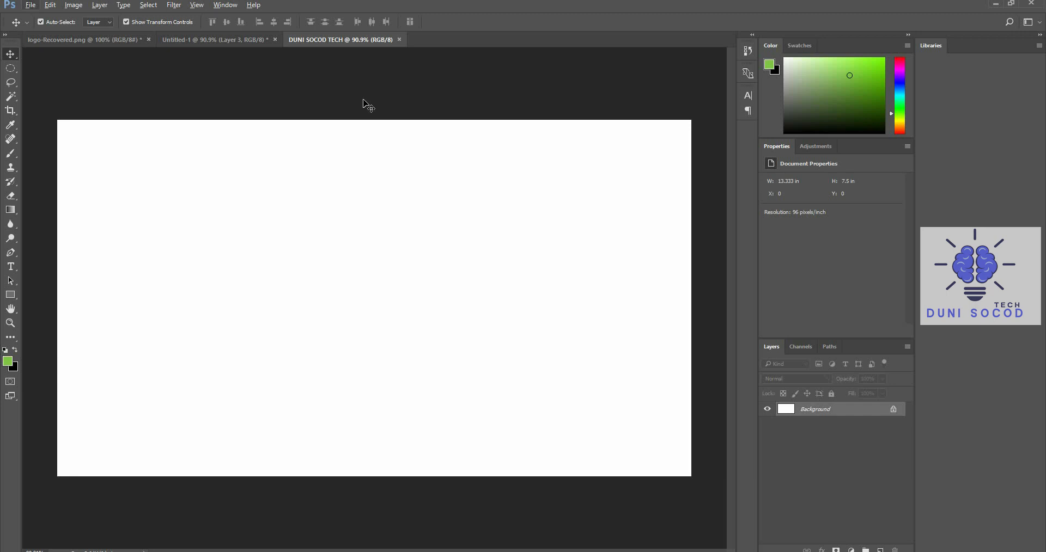
Open the books, download, green-book and greenscreen_image-300x300 images together from the Youtube 2020 folder
{"action": "key", "text": "ctrl+o"}
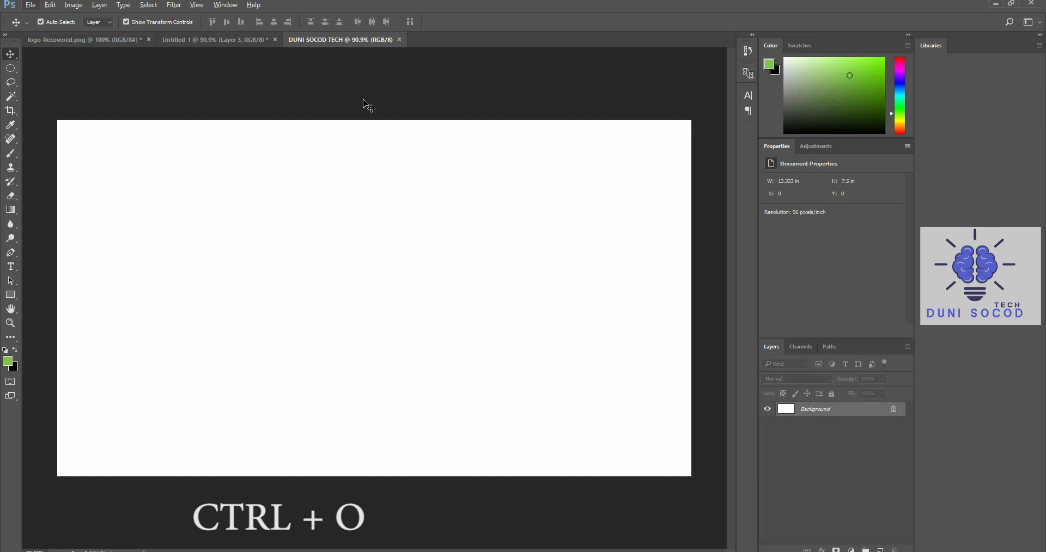
{"action": "left_click", "coordinate": [31, 6]}
{"action": "left_click", "coordinate": [173, 32]}
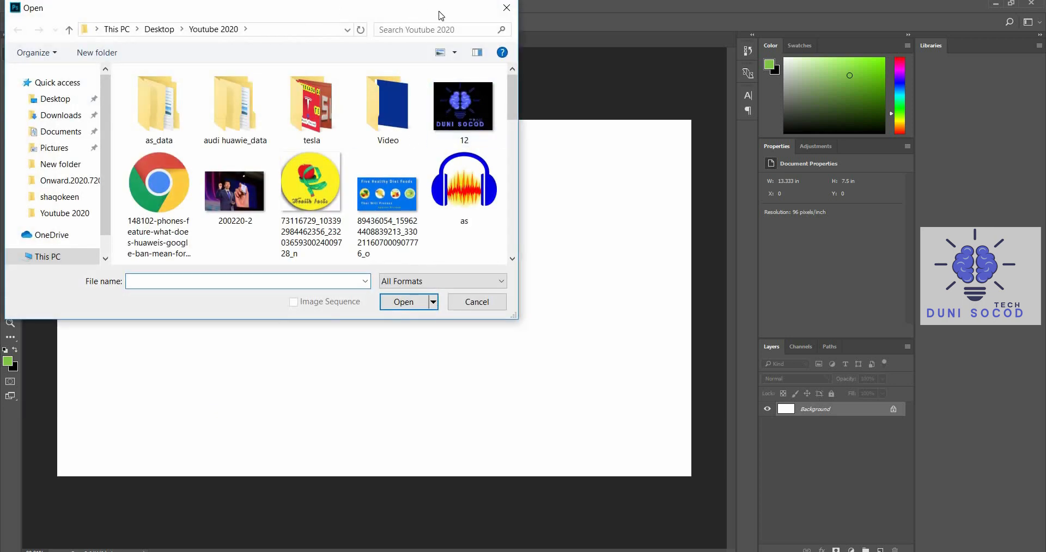
{"action": "scroll", "coordinate": [474, 173], "scroll_direction": "down", "scroll_amount": 4}
{"action": "left_click", "coordinate": [271, 186]}
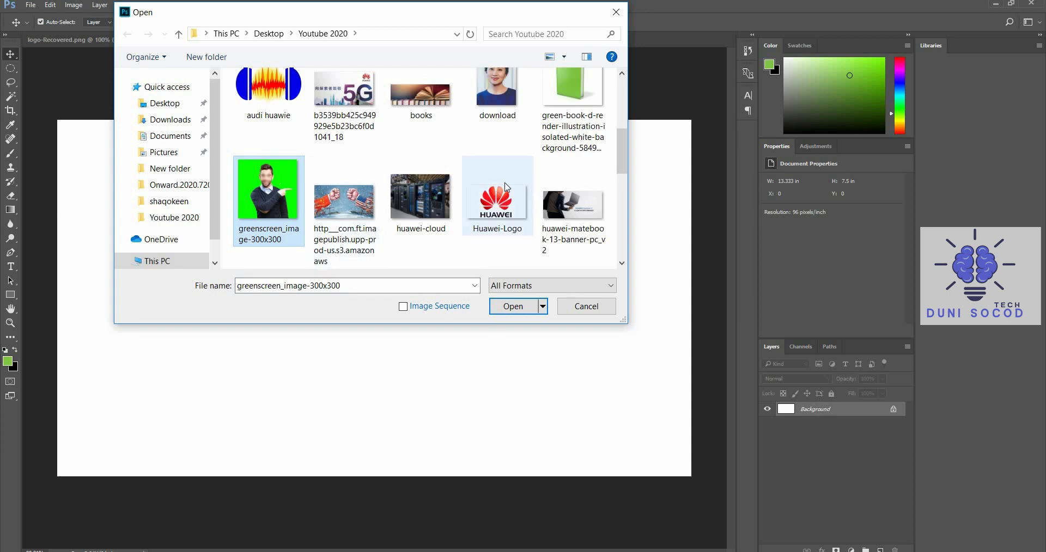
{"action": "left_click", "coordinate": [413, 111], "text": "shift"}
{"action": "left_click", "coordinate": [511, 306]}
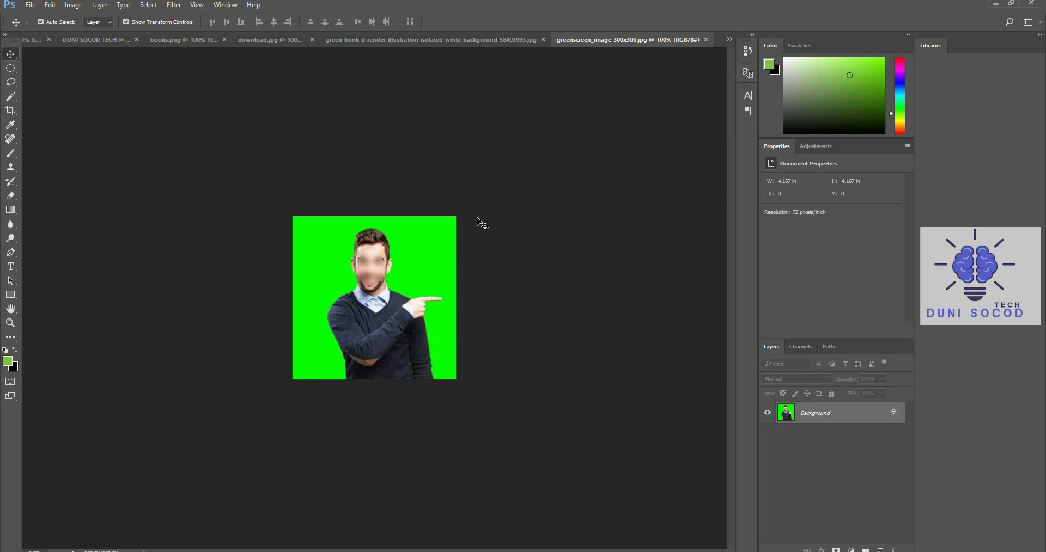
Close the unneeded download.jpg portrait and green-book image, keeping books.png and greenscreen_image-300x300.jpg open
{"action": "left_click", "coordinate": [294, 40]}
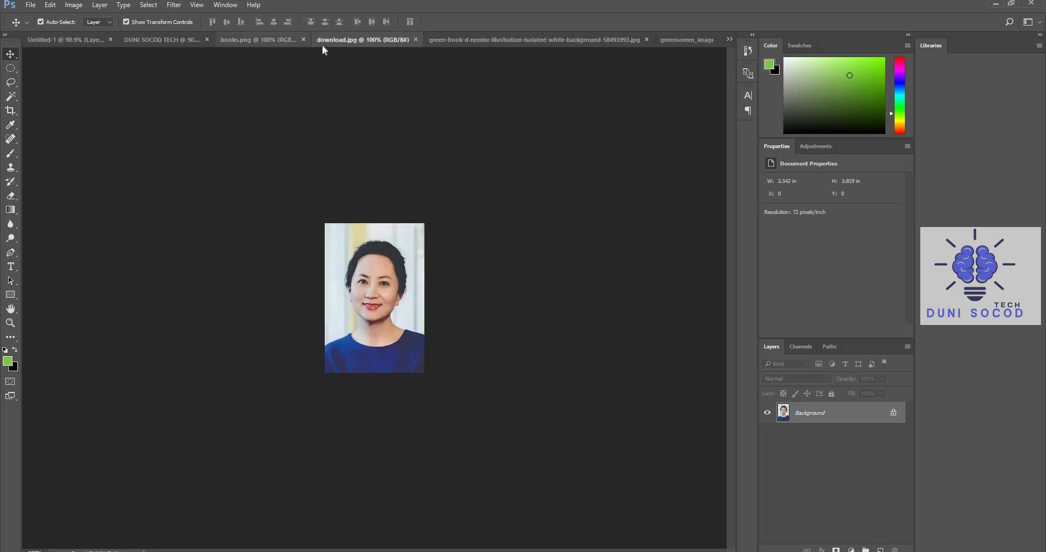
{"action": "left_click", "coordinate": [415, 39]}
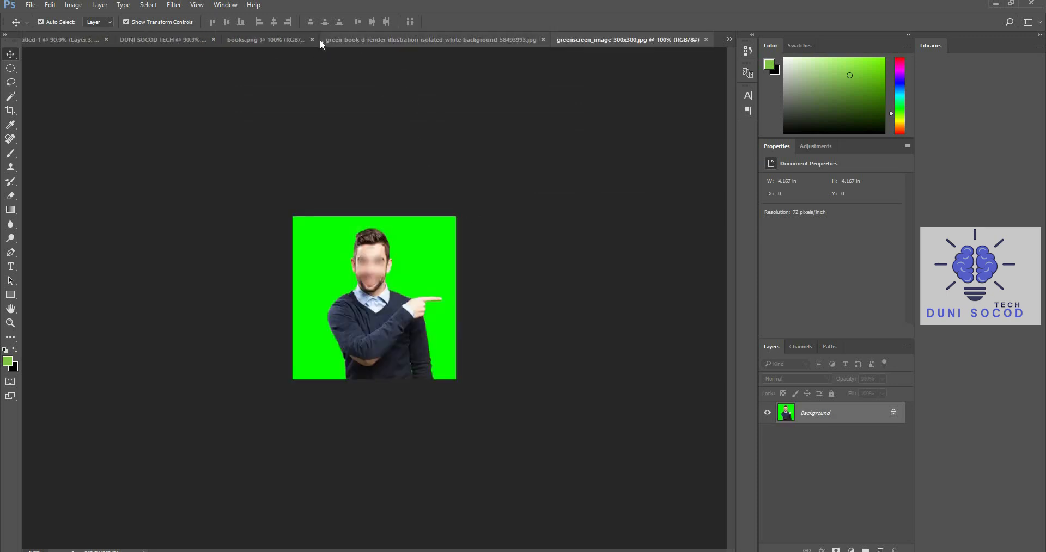
{"action": "left_click", "coordinate": [269, 40]}
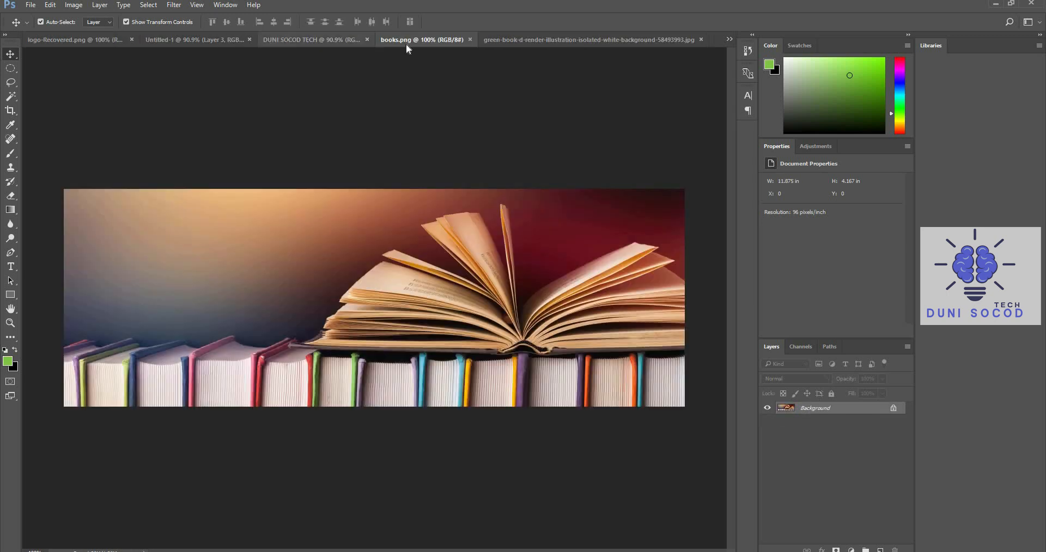
{"action": "left_click", "coordinate": [522, 36]}
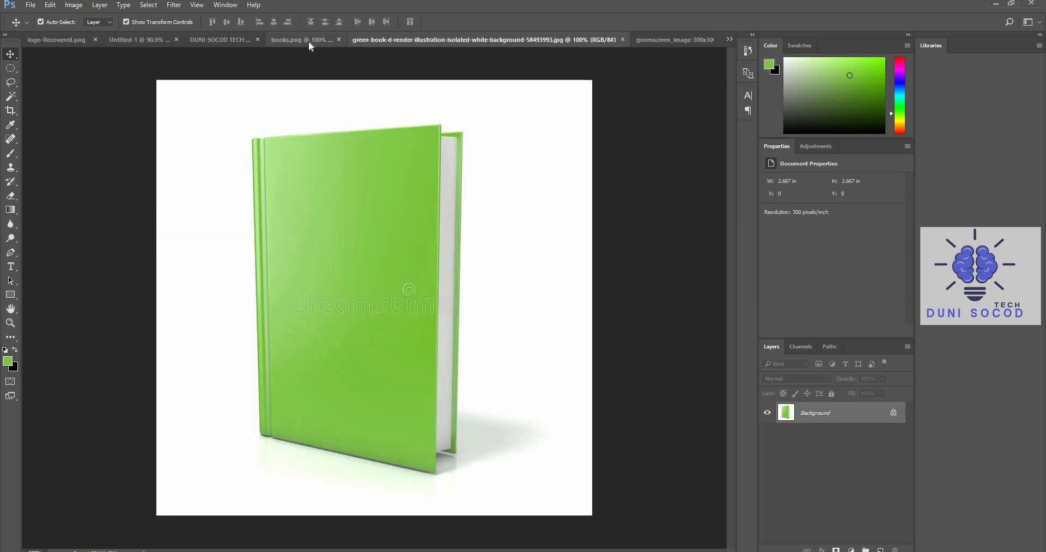
{"action": "left_click", "coordinate": [308, 41]}
{"action": "left_click", "coordinate": [687, 38]}
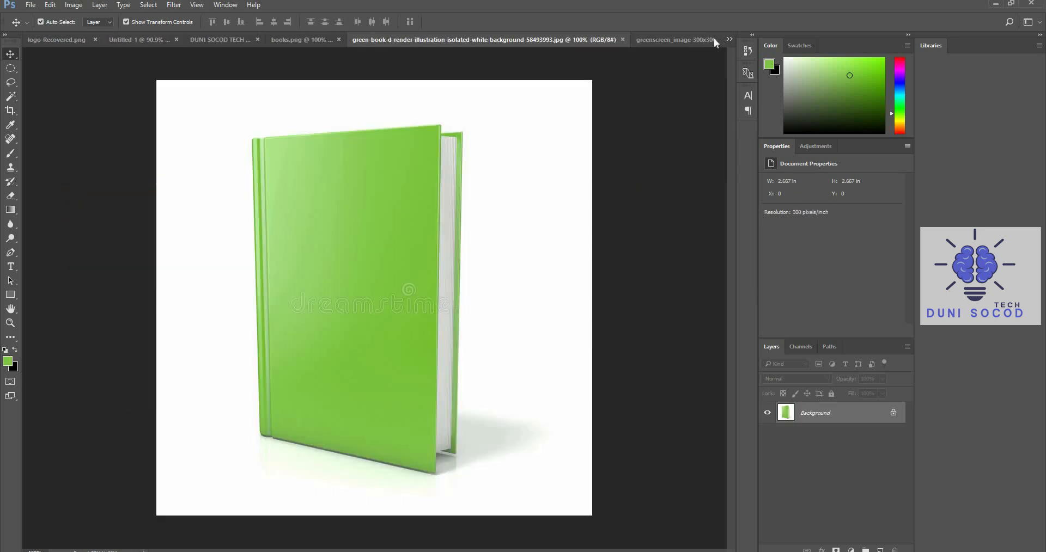
{"action": "left_click", "coordinate": [623, 40]}
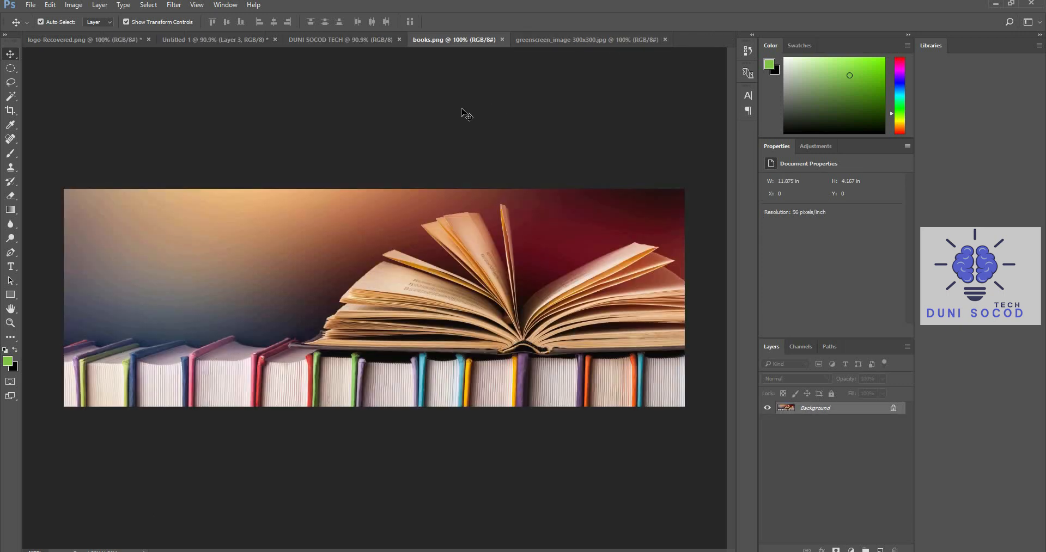
Copy the books.png picture into the DUNI SOCOD TECH document as a new layer
{"action": "left_click", "coordinate": [534, 40]}
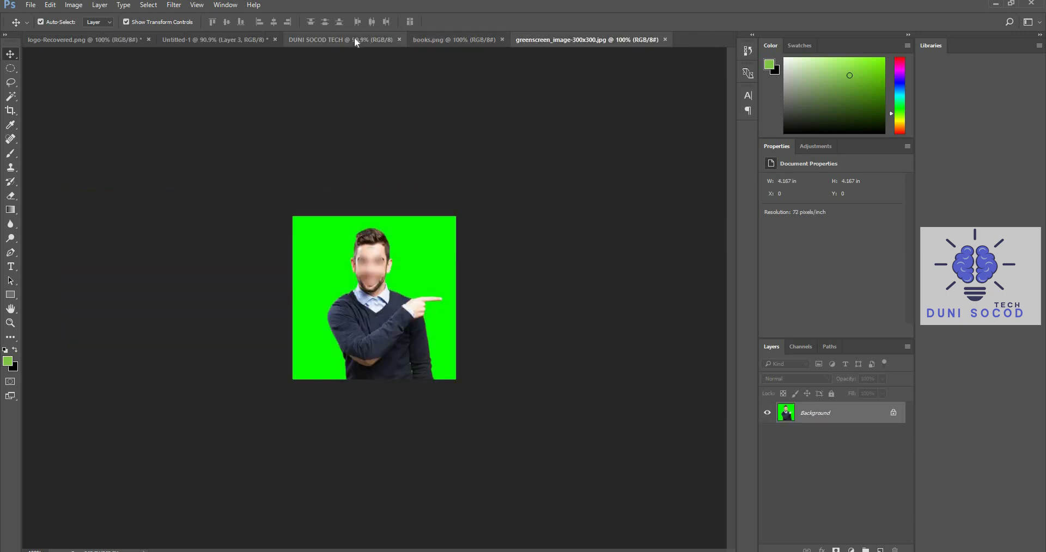
{"action": "left_click", "coordinate": [354, 39]}
{"action": "left_click", "coordinate": [485, 38]}
{"action": "left_click", "coordinate": [551, 40]}
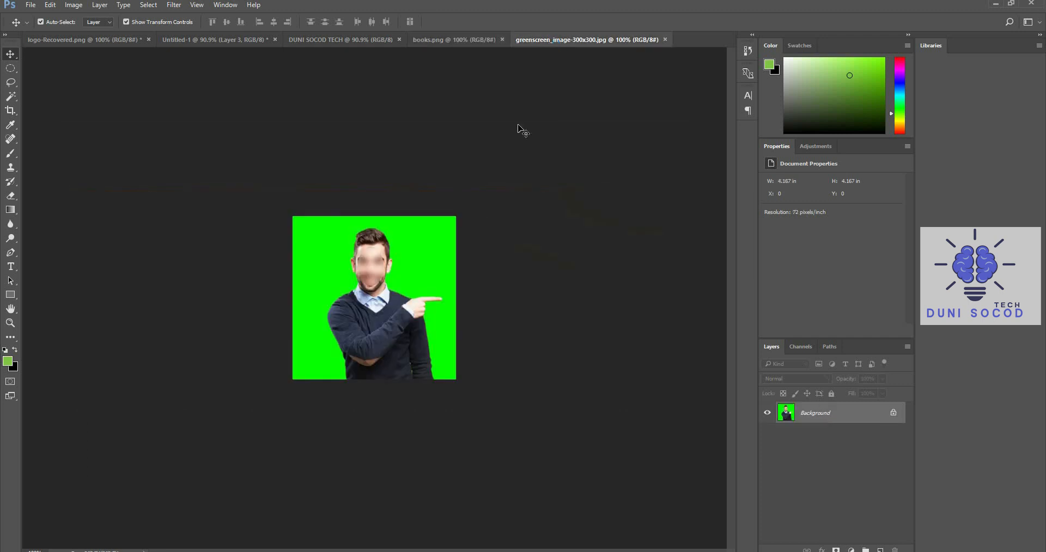
{"action": "left_click", "coordinate": [443, 38]}
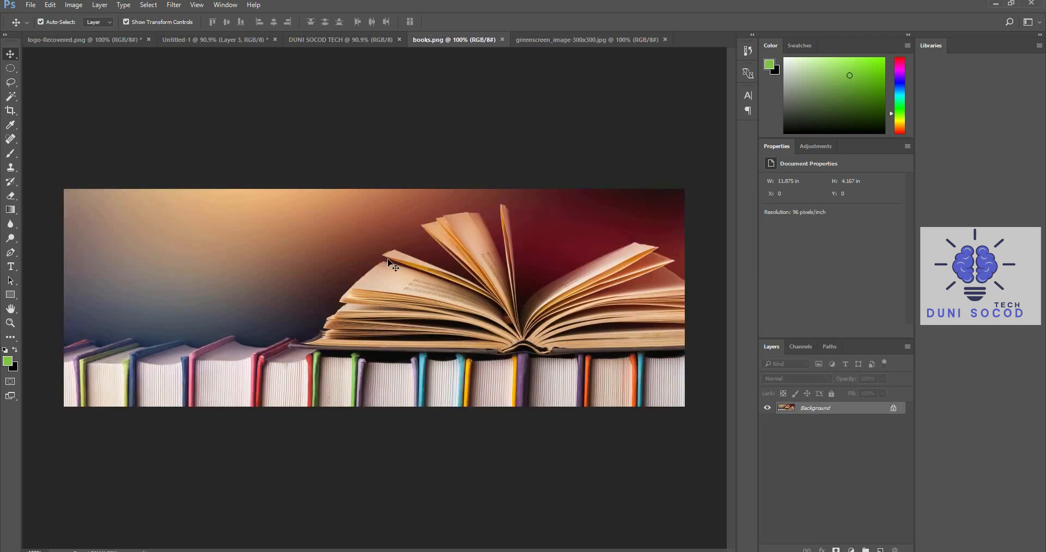
{"action": "left_click", "coordinate": [327, 44]}
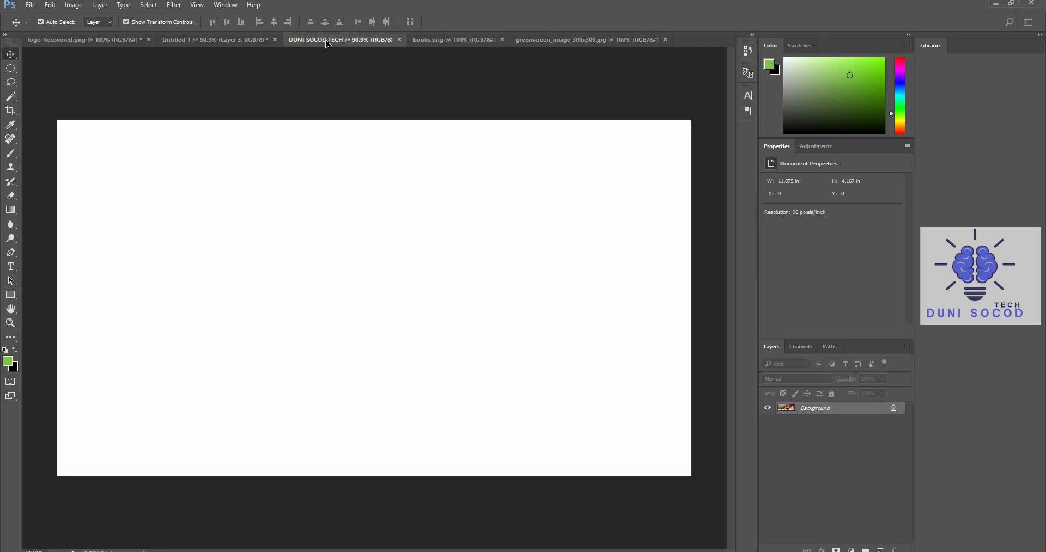
{"action": "key", "text": "ctrl+v"}
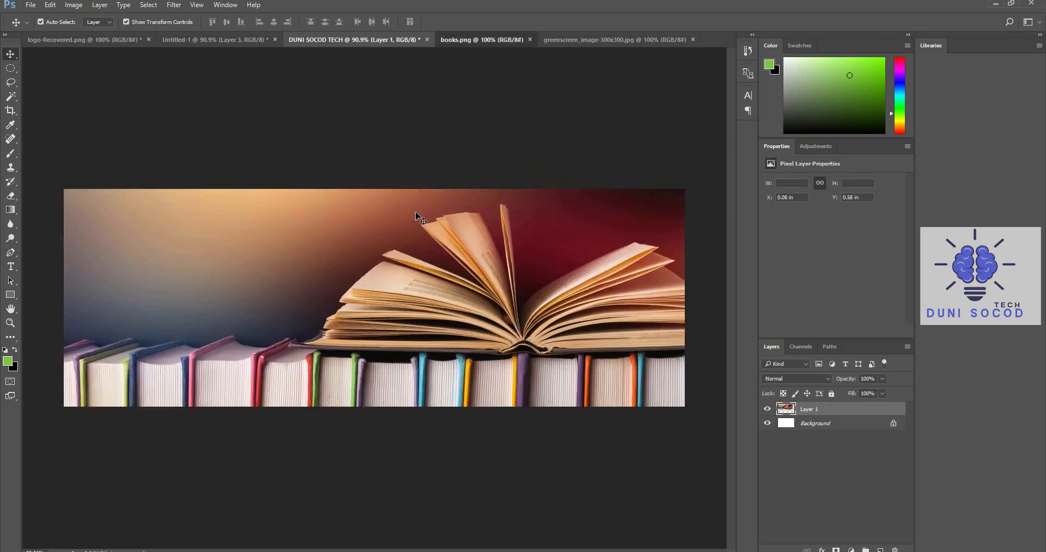
{"action": "left_click", "coordinate": [489, 40]}
{"action": "left_click_drag", "start_coordinate": [406, 224], "coordinate": [362, 56]}
{"action": "left_click", "coordinate": [623, 242]}
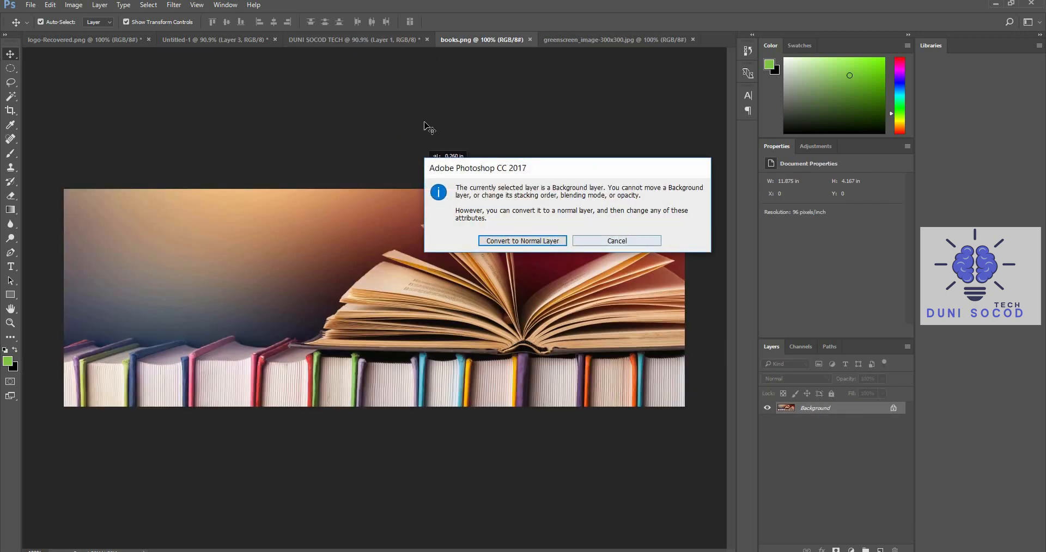
{"action": "left_click", "coordinate": [363, 40]}
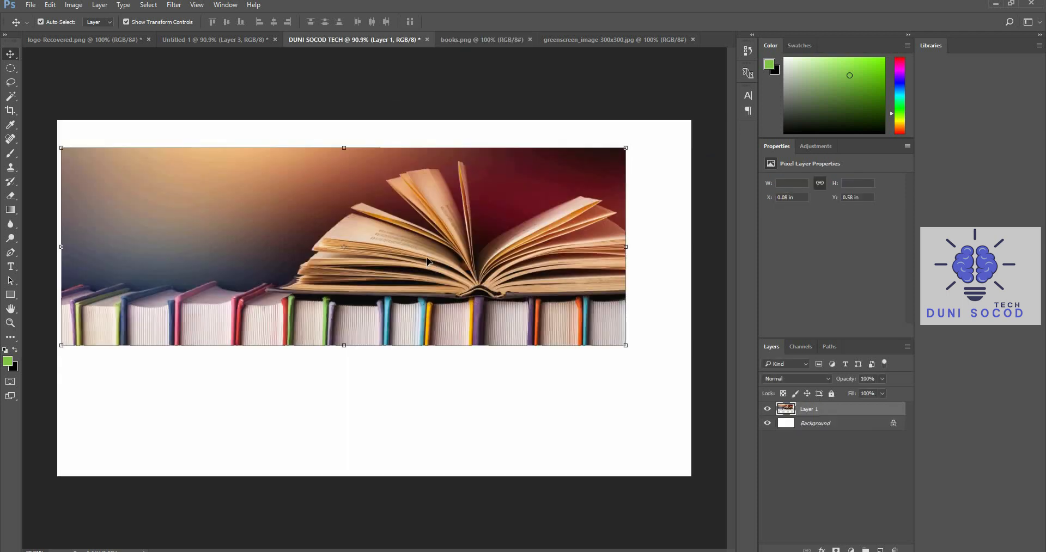
Align the books picture with the canvas's left edge, scale it to the full canvas width and deselect its layer
{"action": "mouse_move", "coordinate": [435, 289]}
{"action": "left_mouse_down"}
{"action": "mouse_move", "coordinate": [428, 395]}
{"action": "mouse_move", "coordinate": [439, 364]}
{"action": "mouse_move", "coordinate": [429, 291]}
{"action": "left_mouse_up"}
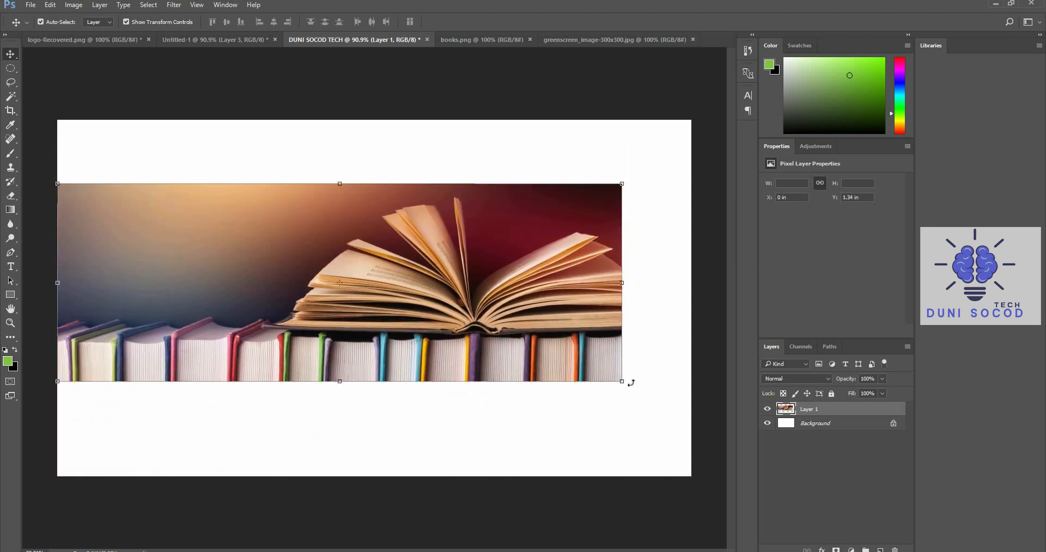
{"action": "left_click_drag", "start_coordinate": [624, 383], "coordinate": [691, 402]}
{"action": "left_click", "coordinate": [481, 22]}
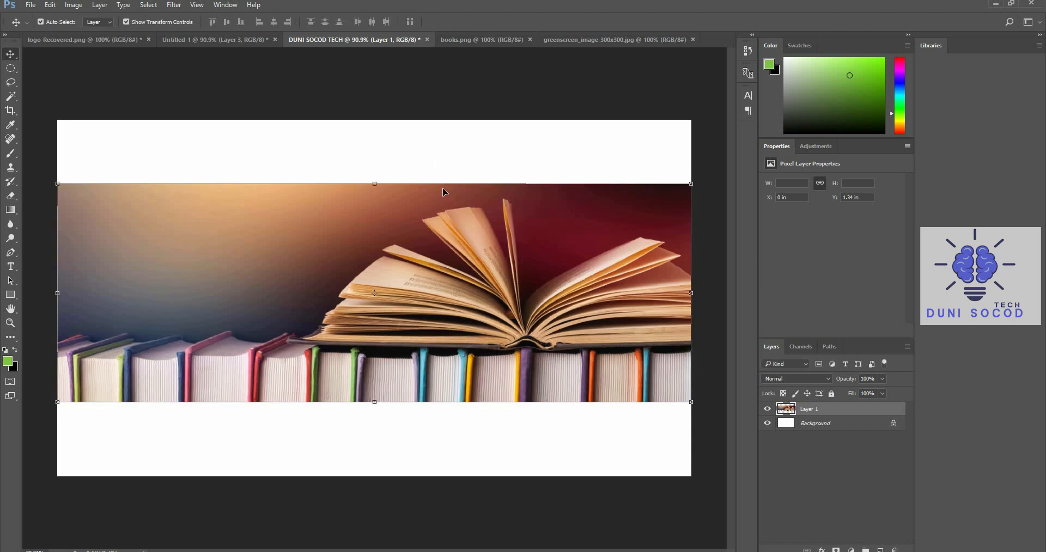
{"action": "left_click", "coordinate": [473, 99]}
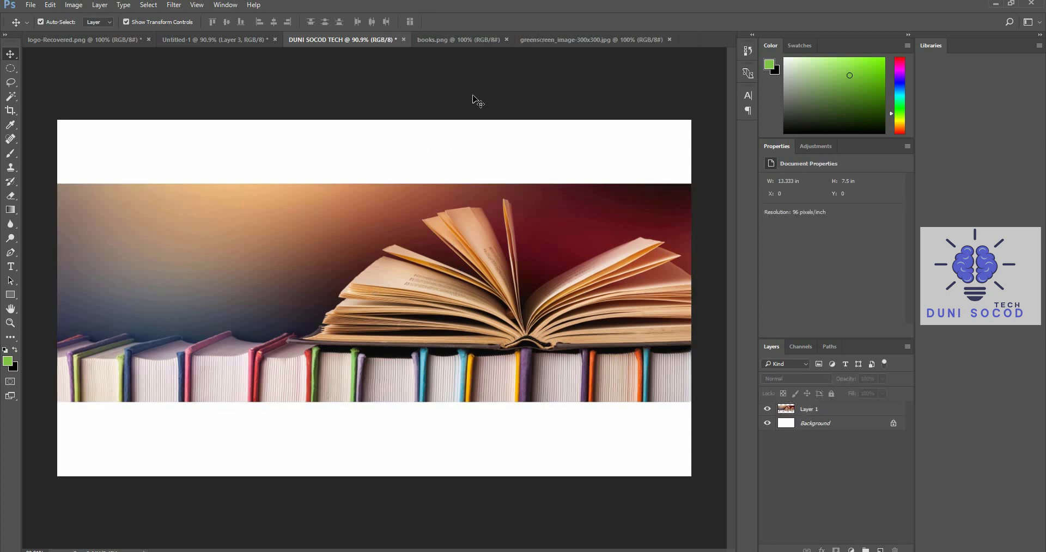
In greenscreen_image-300x300.jpg, select the green backdrop with the Magic Wand, convert the background to a normal layer and delete the selected green
{"action": "left_click", "coordinate": [569, 41]}
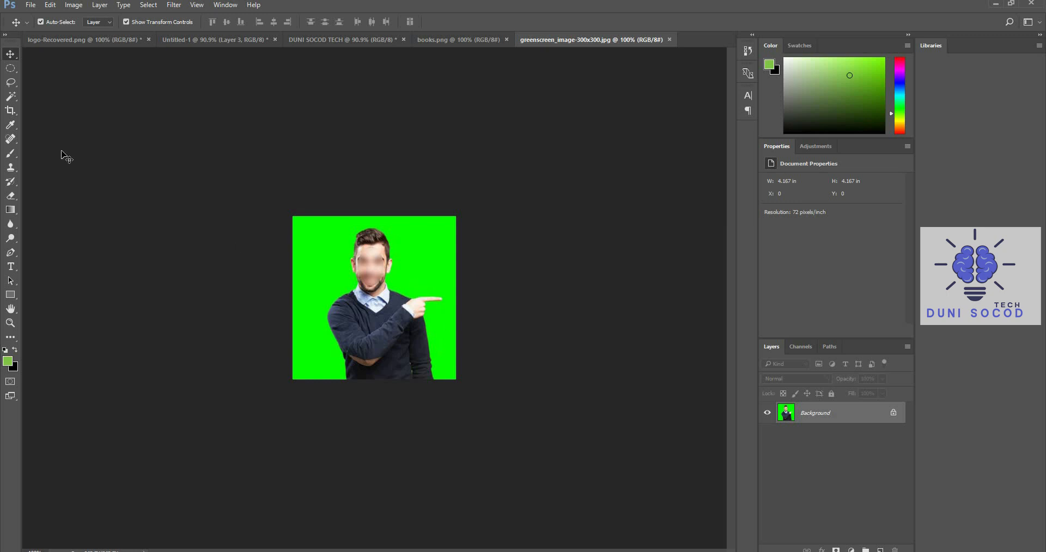
{"action": "left_click", "coordinate": [11, 97]}
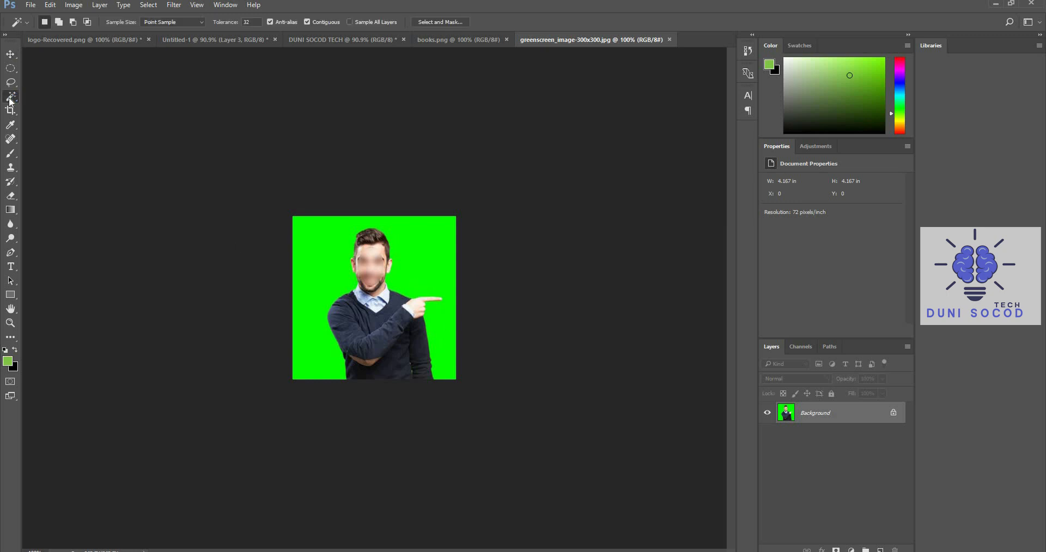
{"action": "key", "text": "w"}
{"action": "right_click", "coordinate": [10, 98]}
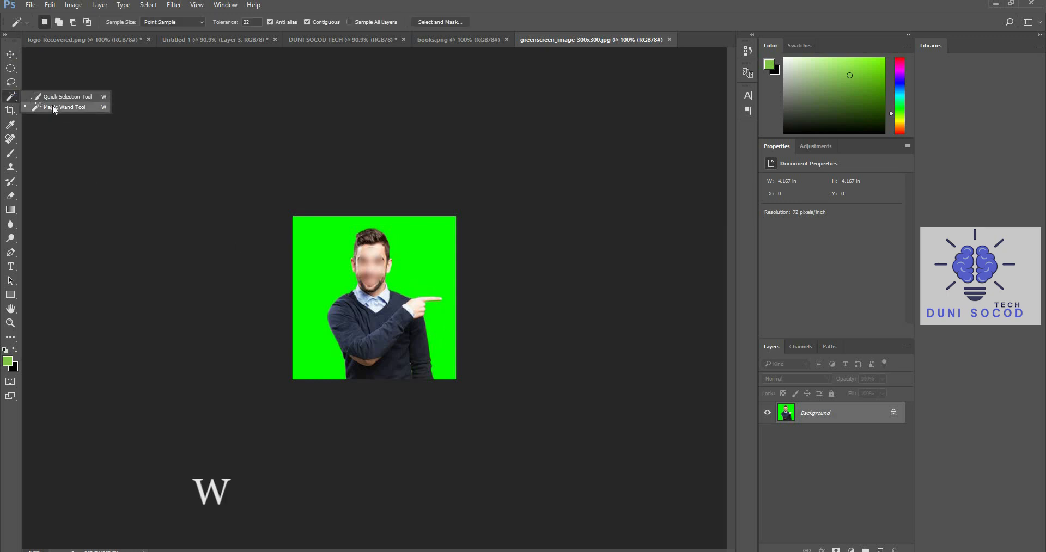
{"action": "left_click", "coordinate": [53, 108]}
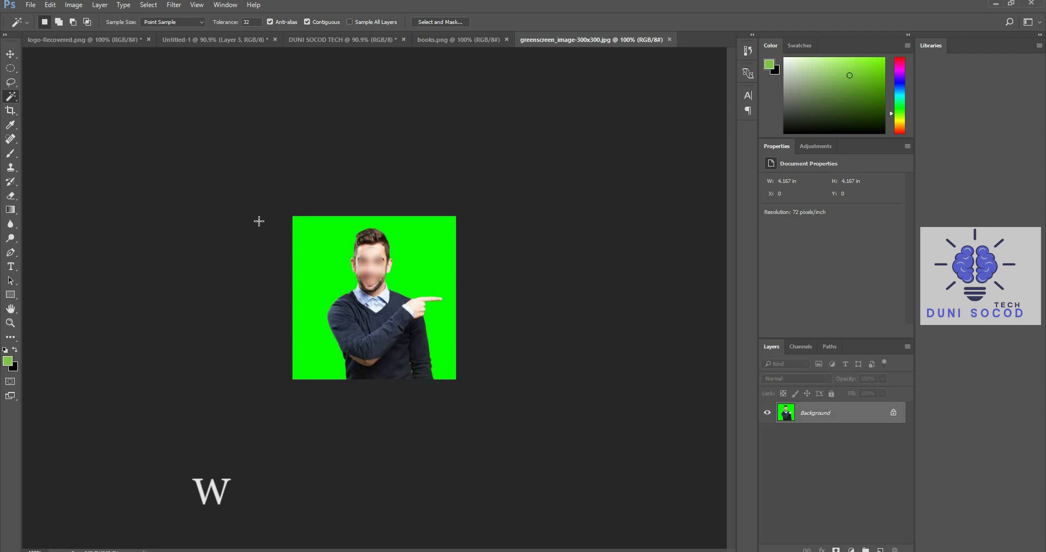
{"action": "left_click", "coordinate": [336, 250]}
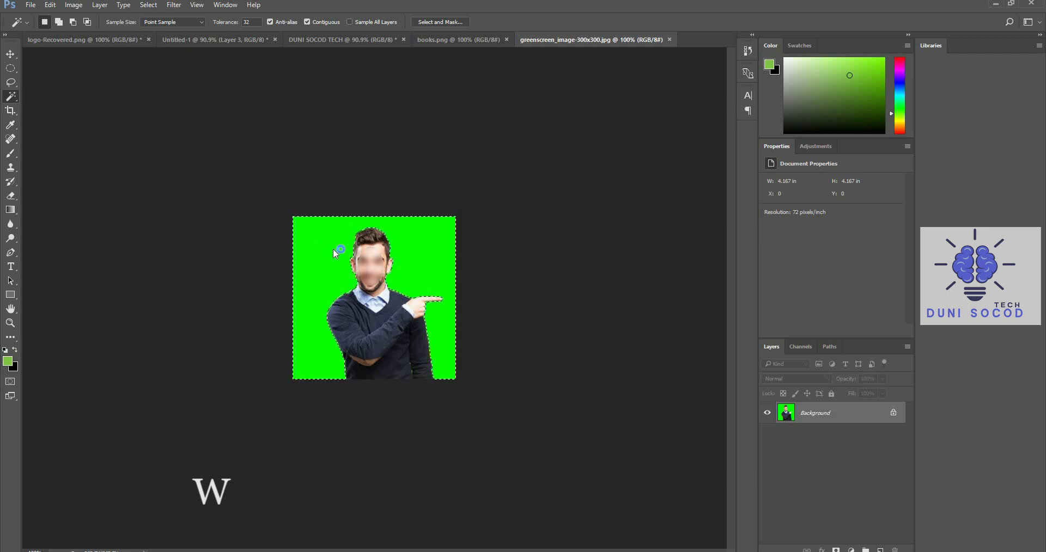
{"action": "double_click", "coordinate": [826, 418]}
{"action": "left_click", "coordinate": [610, 184]}
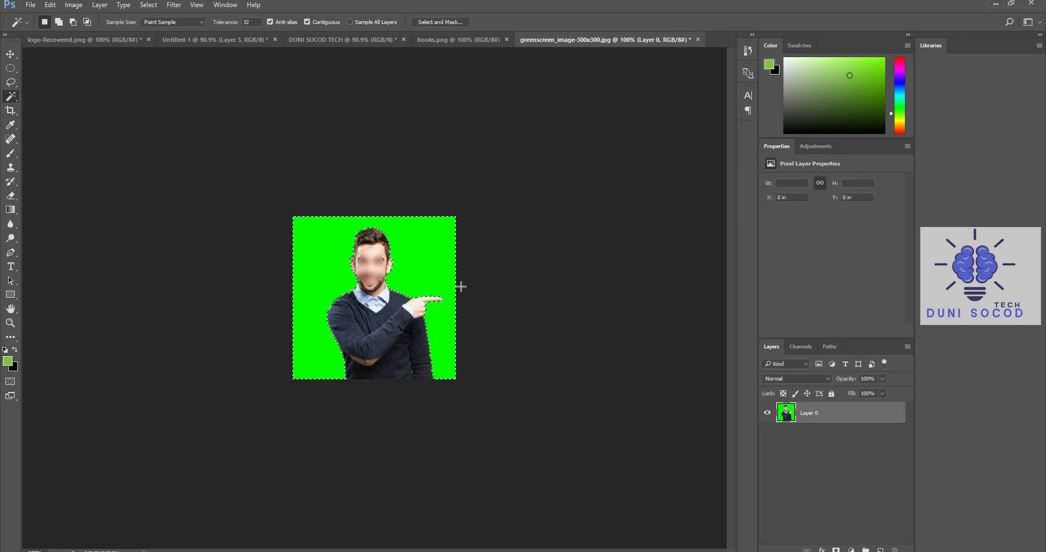
{"action": "key", "text": "Delete"}
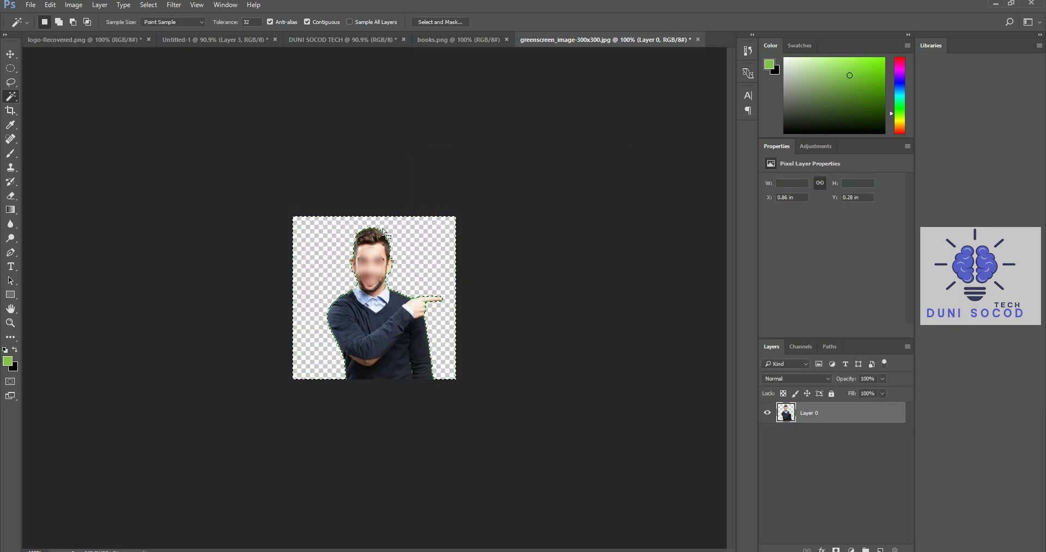
Clear the selection and move the cut-out man into the DUNI SOCOD TECH document, over the books picture beside the open book
{"action": "left_click", "coordinate": [10, 54]}
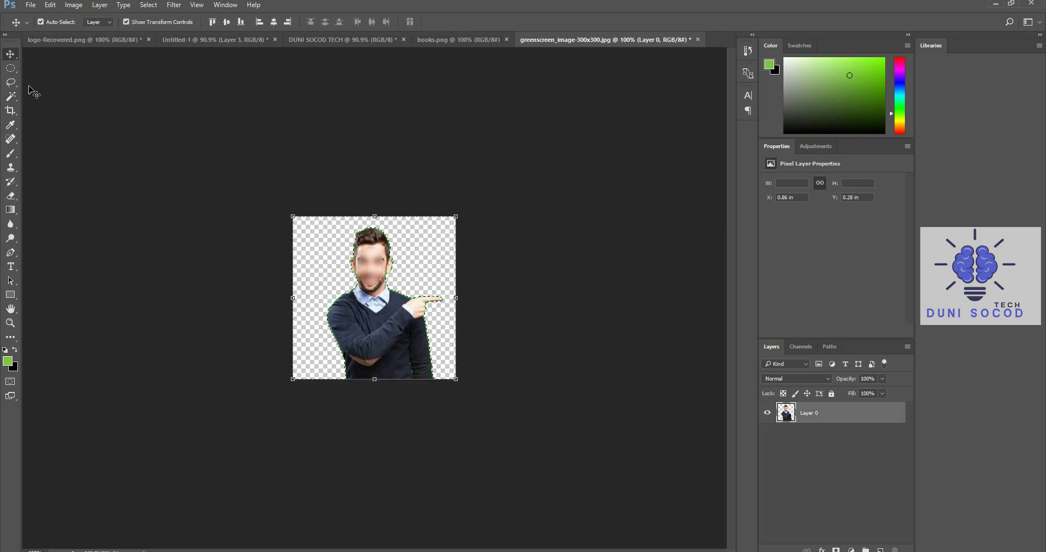
{"action": "left_click", "coordinate": [17, 70]}
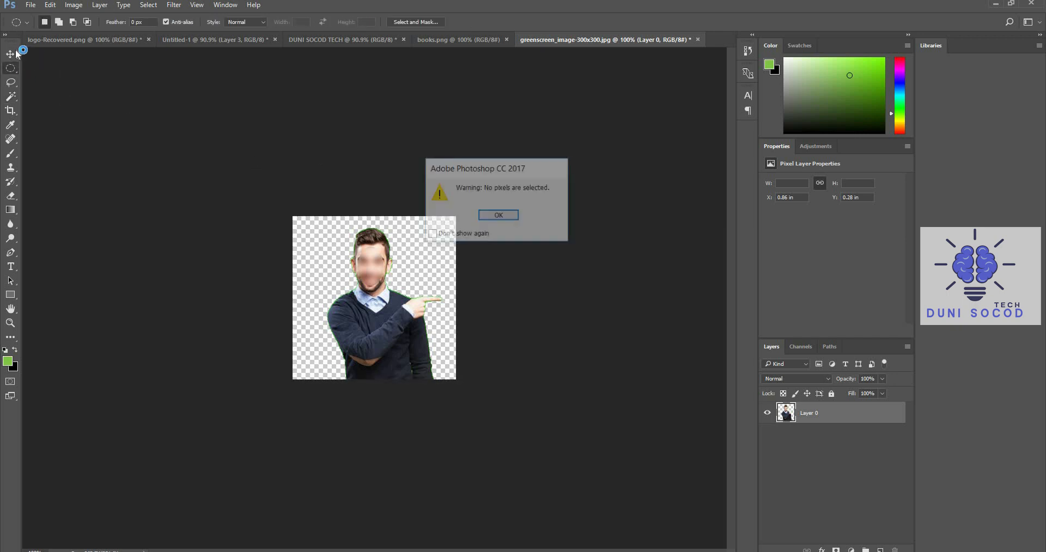
{"action": "left_click", "coordinate": [485, 212]}
{"action": "left_click", "coordinate": [15, 55]}
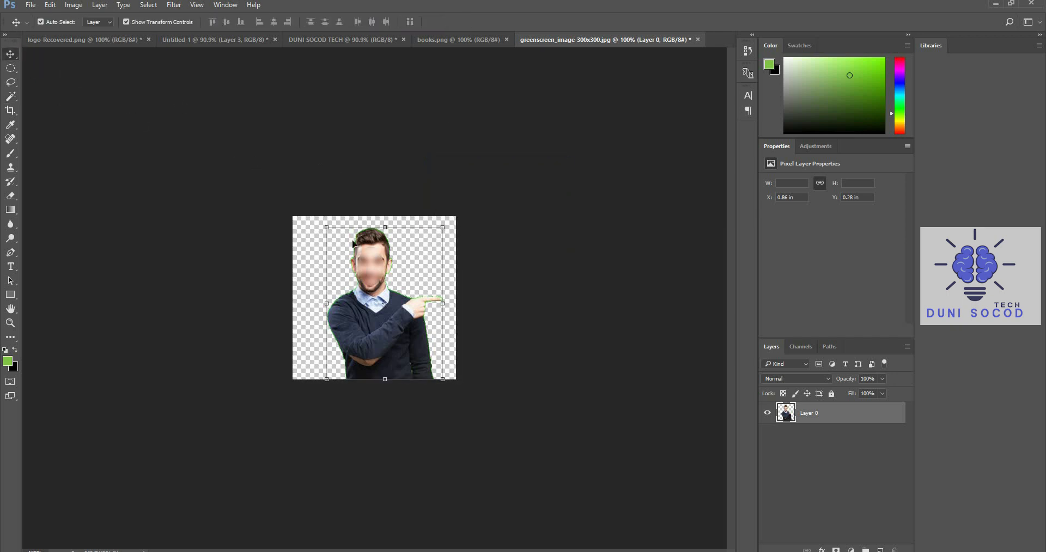
{"action": "left_click_drag", "start_coordinate": [363, 254], "coordinate": [301, 223]}
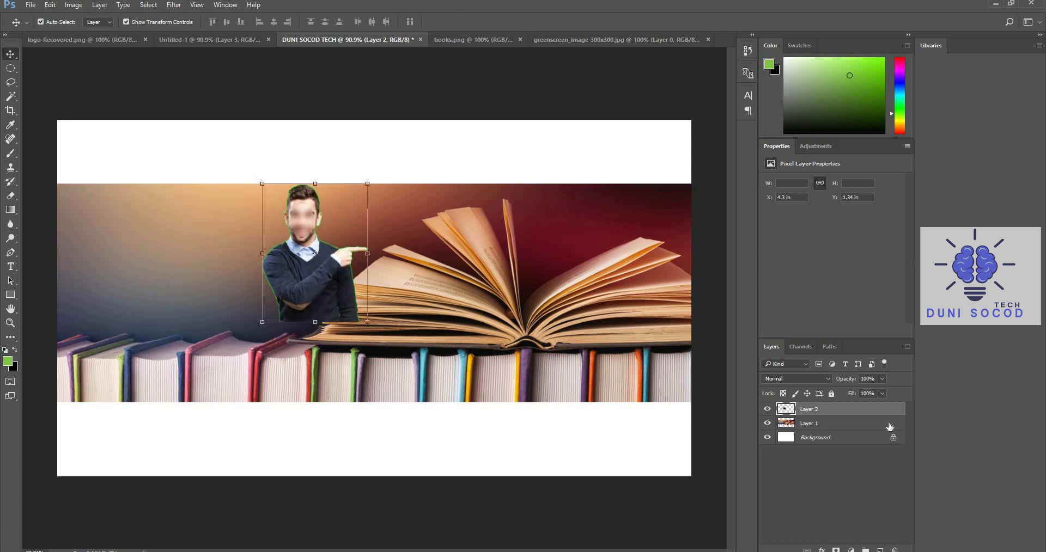
Hide the cut-out man's layer and duplicate the books picture layer, Layer 1
{"action": "left_click", "coordinate": [767, 409]}
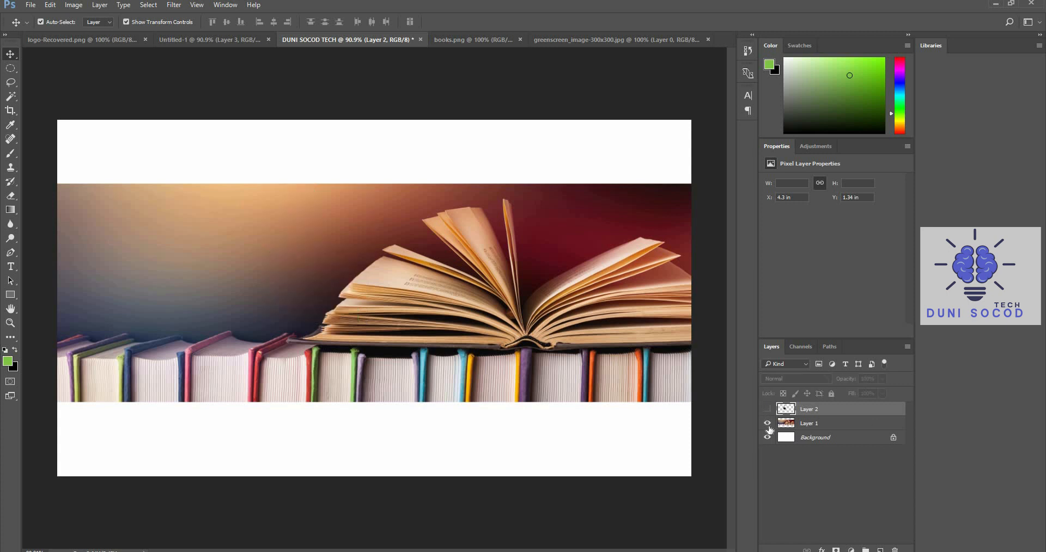
{"action": "left_click", "coordinate": [804, 427]}
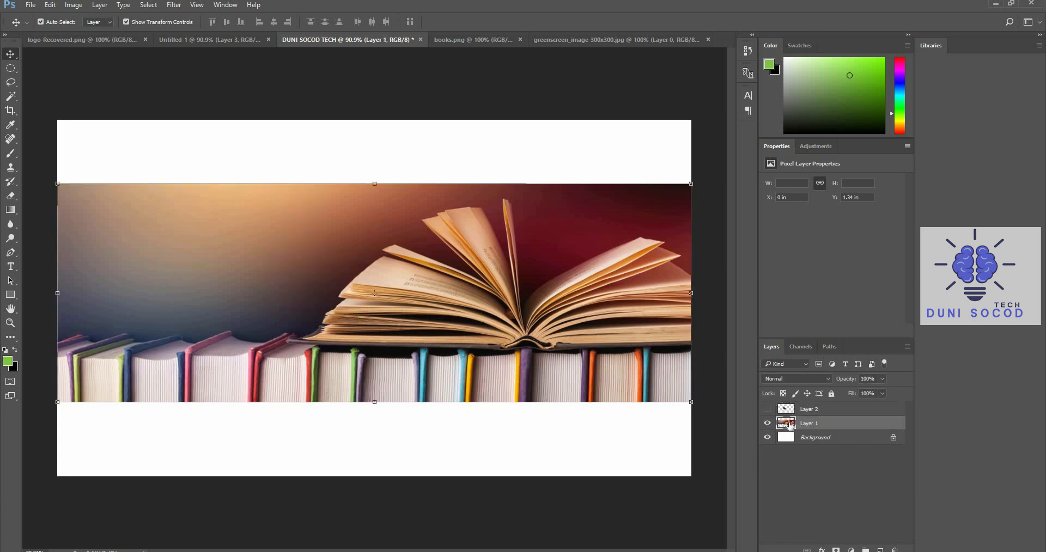
{"action": "left_click_drag", "start_coordinate": [804, 429], "coordinate": [880, 550]}
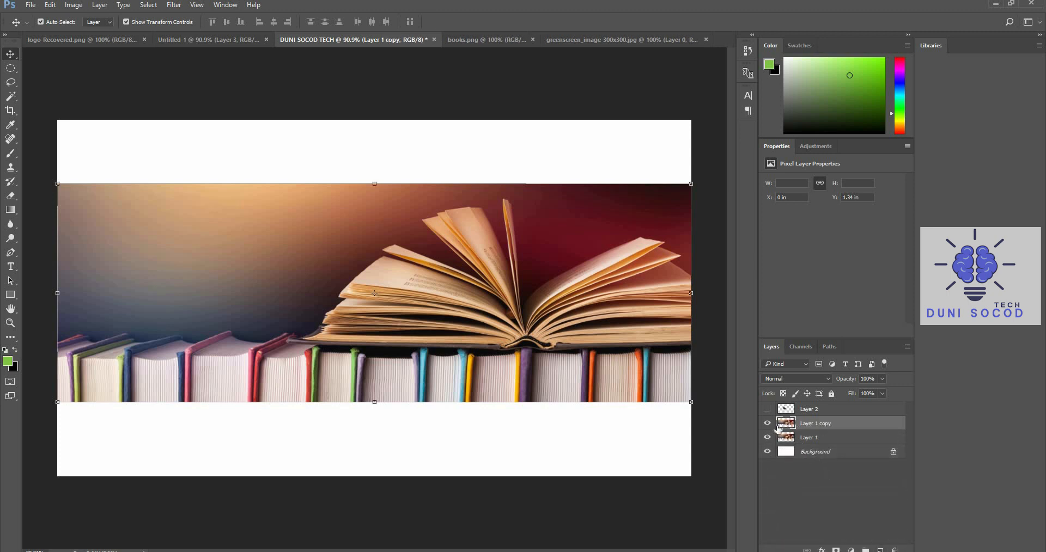
{"action": "left_click_drag", "start_coordinate": [767, 424], "coordinate": [767, 438]}
Trace a closed Pen tool path along the upper edges of the upright books left of the open book and around below them
{"action": "left_click", "coordinate": [10, 254]}
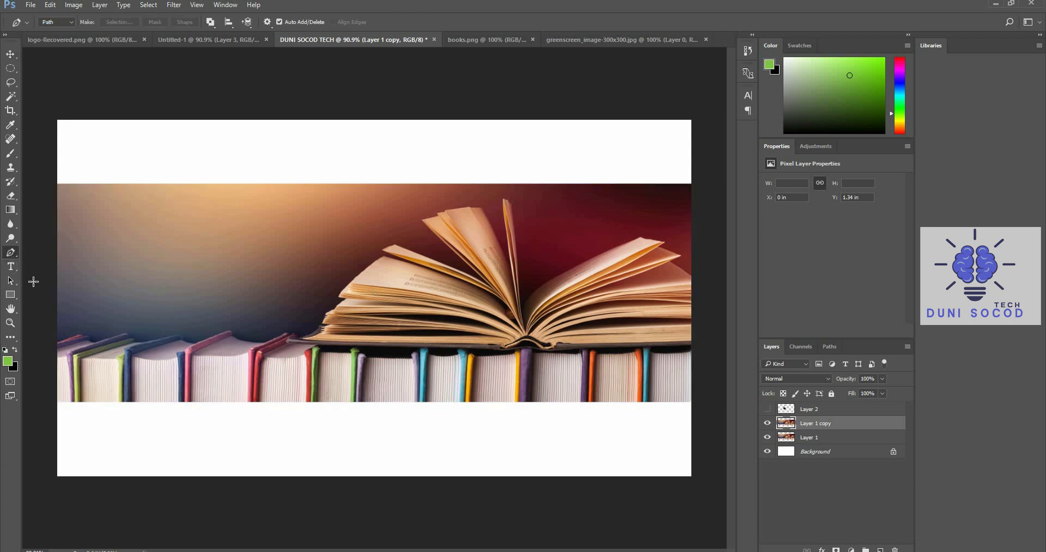
{"action": "left_click", "coordinate": [92, 341]}
{"action": "left_click", "coordinate": [109, 337]}
{"action": "left_click", "coordinate": [123, 332]}
{"action": "left_click", "coordinate": [139, 341]}
{"action": "left_click", "coordinate": [163, 336]}
{"action": "left_click", "coordinate": [181, 336]}
{"action": "left_click", "coordinate": [188, 343]}
{"action": "left_click", "coordinate": [211, 336]}
{"action": "left_click", "coordinate": [230, 330]}
{"action": "left_click", "coordinate": [237, 339]}
{"action": "left_click", "coordinate": [251, 341]}
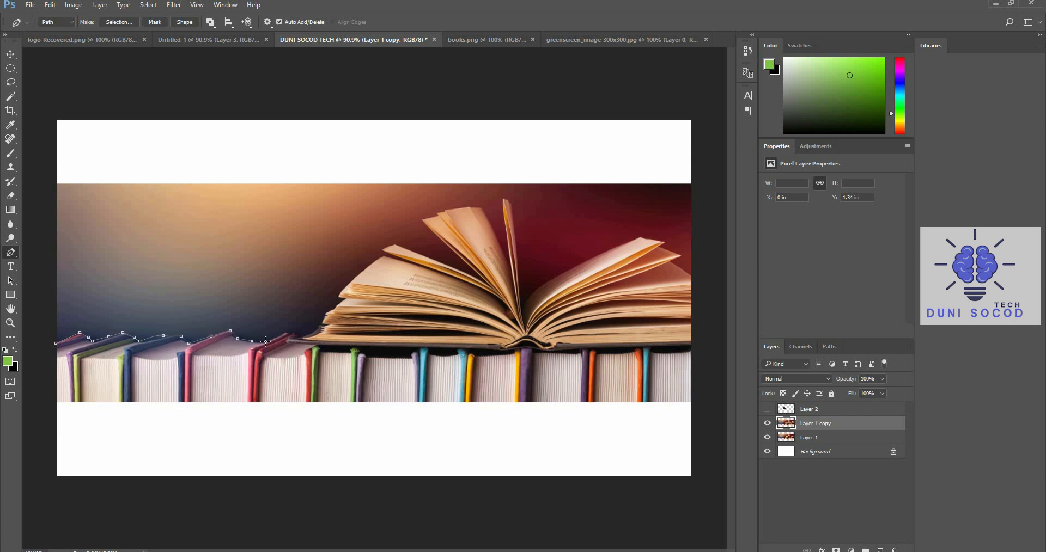
{"action": "left_click", "coordinate": [285, 331]}
{"action": "left_click", "coordinate": [285, 343]}
{"action": "left_click", "coordinate": [312, 385]}
{"action": "left_click", "coordinate": [69, 423]}
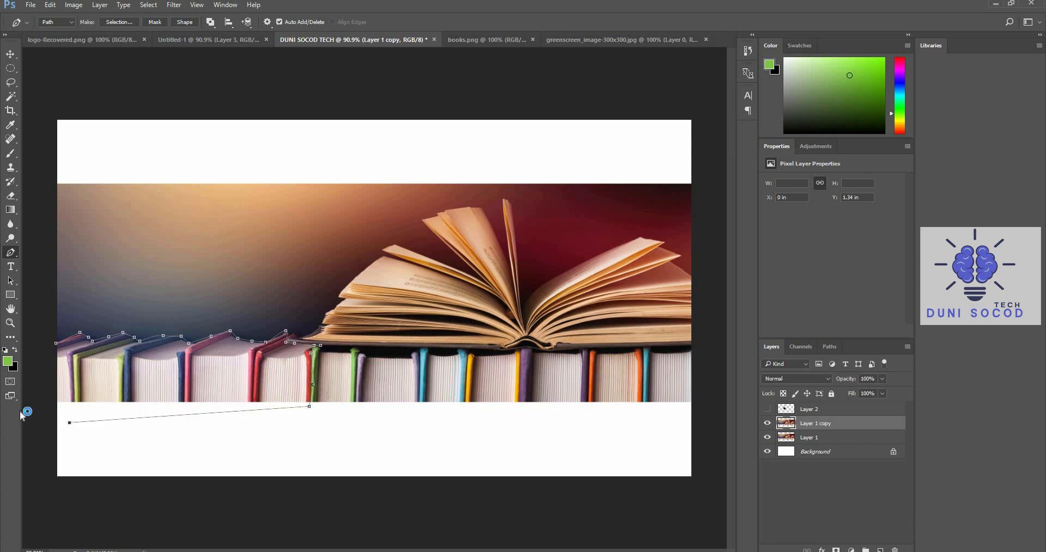
{"action": "left_click", "coordinate": [56, 344]}
Add a layer mask to Layer 1 copy, compare the two books layers by hiding and showing them, and target the copy's image
{"action": "left_click", "coordinate": [835, 549]}
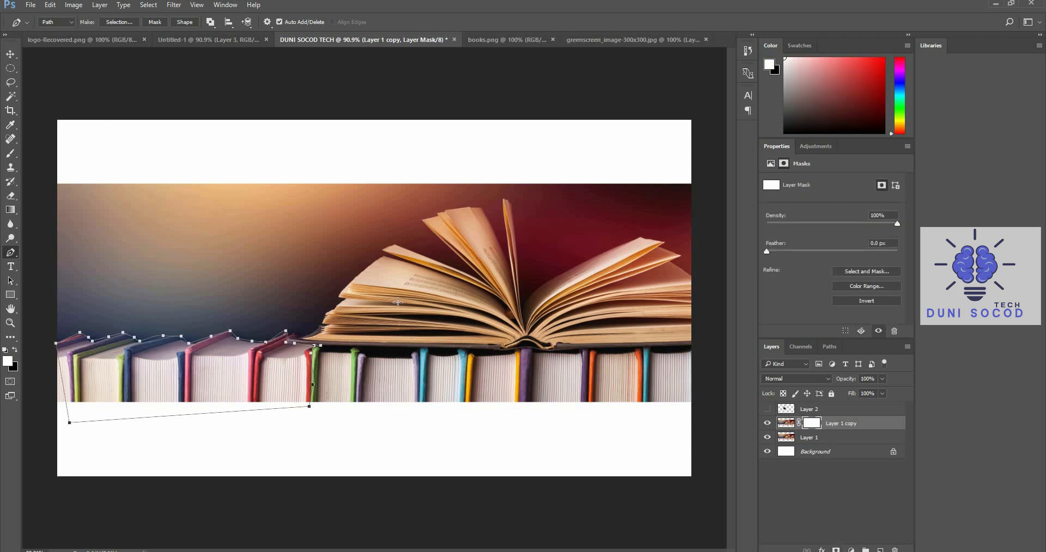
{"action": "left_click", "coordinate": [767, 438]}
{"action": "left_click", "coordinate": [767, 438]}
{"action": "left_click", "coordinate": [767, 424]}
{"action": "left_click", "coordinate": [767, 439]}
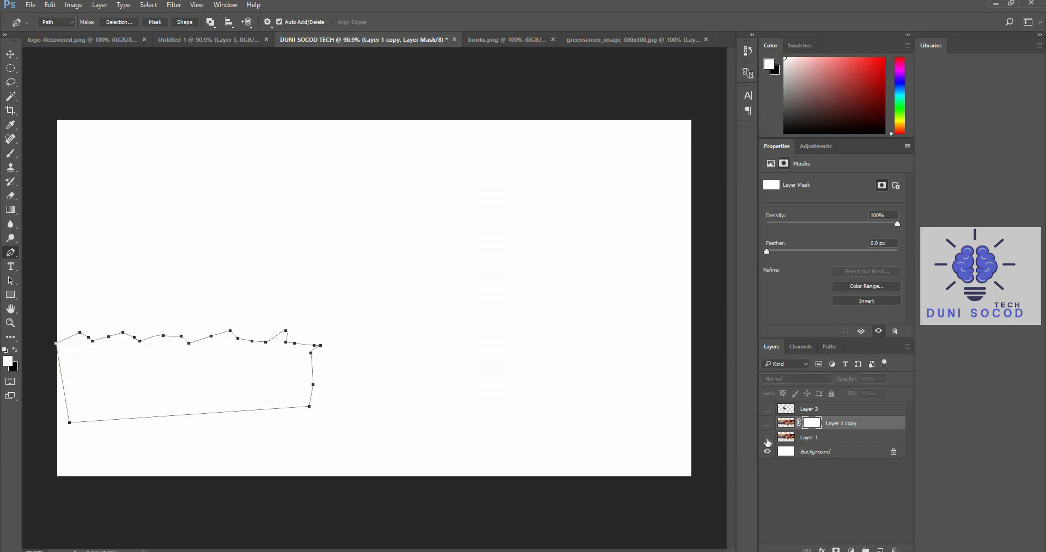
{"action": "left_click", "coordinate": [767, 439]}
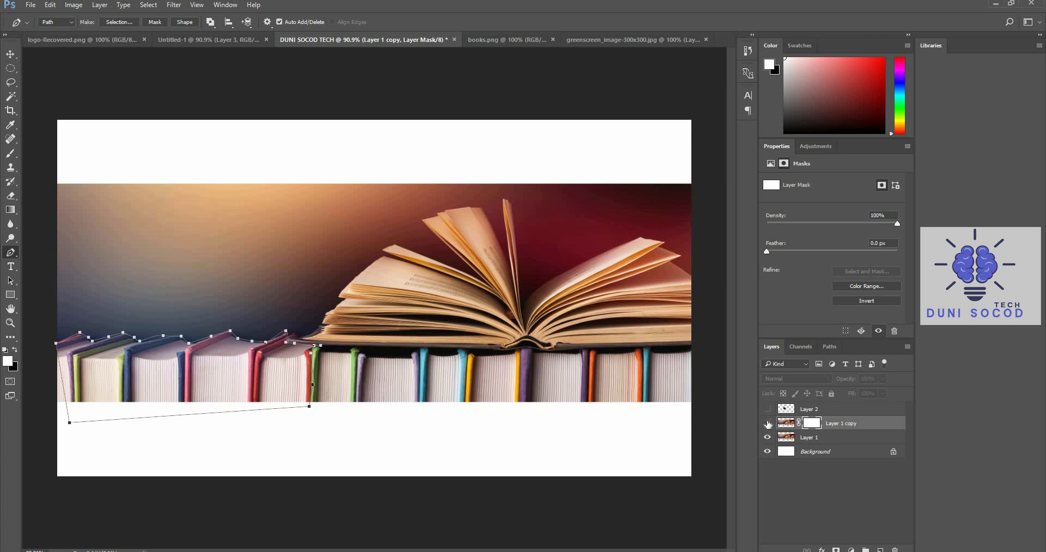
{"action": "left_click", "coordinate": [768, 424]}
{"action": "left_click", "coordinate": [768, 437]}
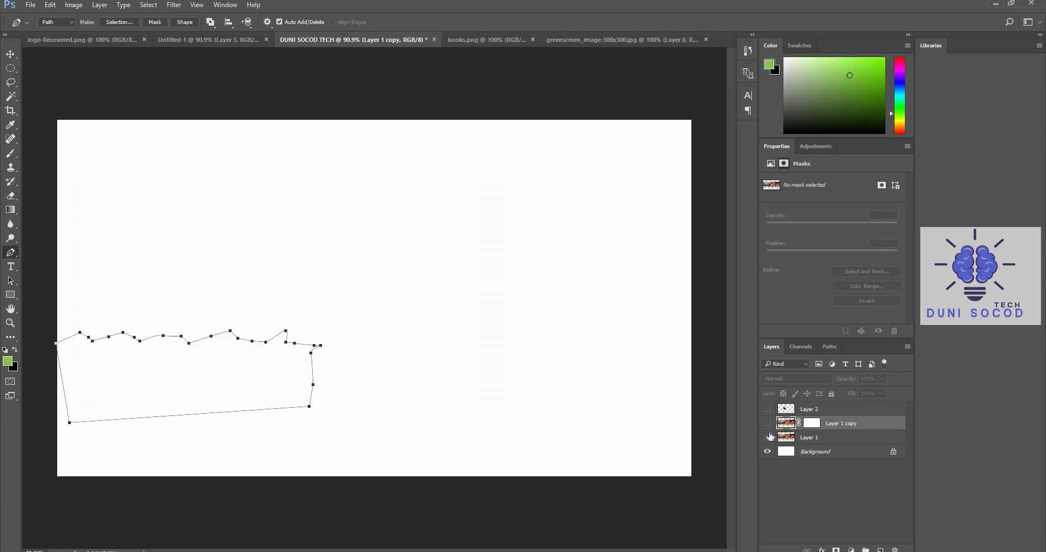
{"action": "left_click", "coordinate": [767, 437]}
{"action": "left_click", "coordinate": [768, 424]}
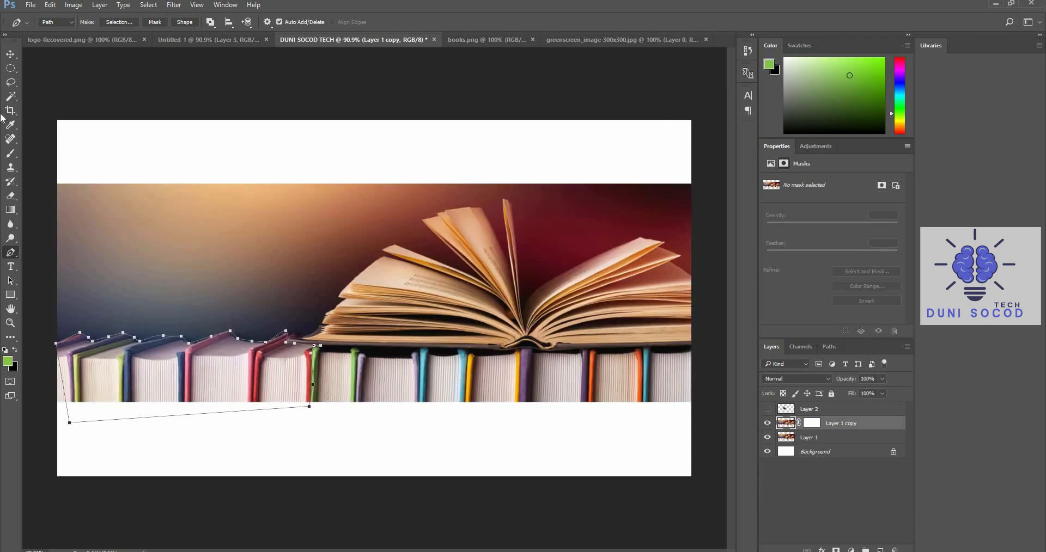
Shift the Layer 1 copy picture to the right and select the entire canvas
{"action": "left_click", "coordinate": [10, 54]}
{"action": "left_click_drag", "start_coordinate": [161, 383], "coordinate": [241, 371]}
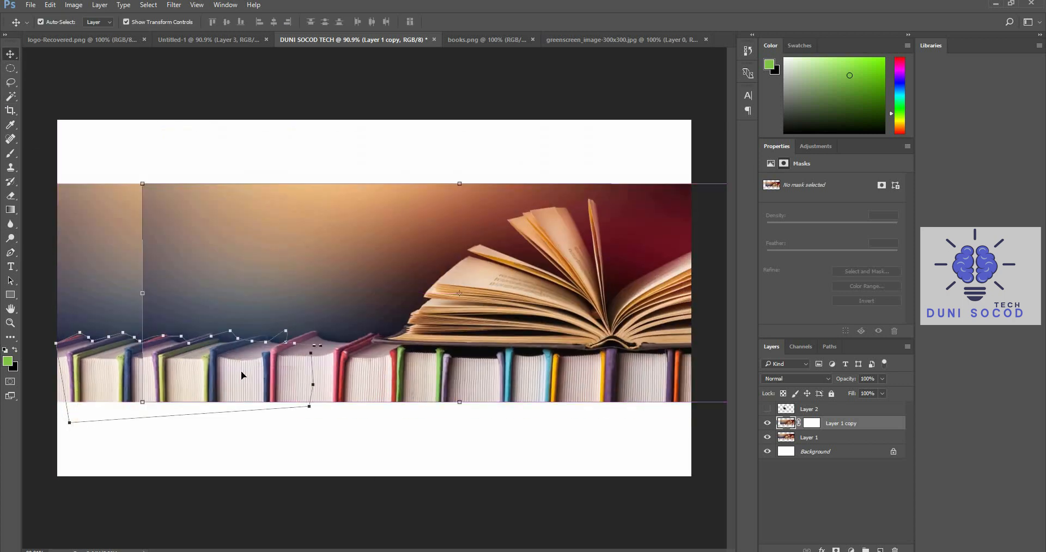
{"action": "key", "text": "ctrl+a"}
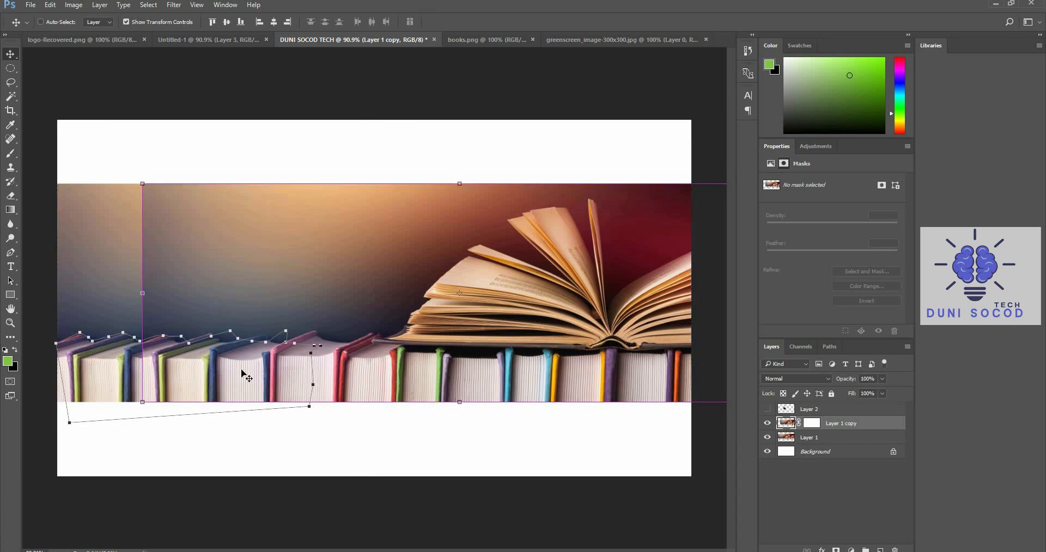
{"action": "left_click", "coordinate": [767, 425]}
{"action": "left_click", "coordinate": [767, 425]}
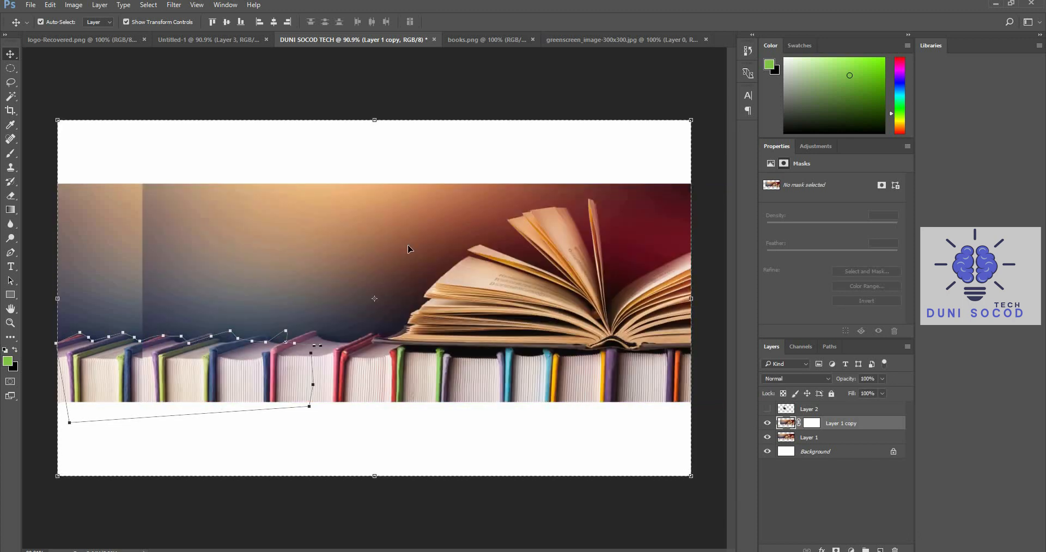
Move the selected picture on Layer 1 copy back to the canvas's left edge and stretch its width to 115.25% to fill the canvas
{"action": "left_click_drag", "start_coordinate": [479, 263], "coordinate": [399, 267]}
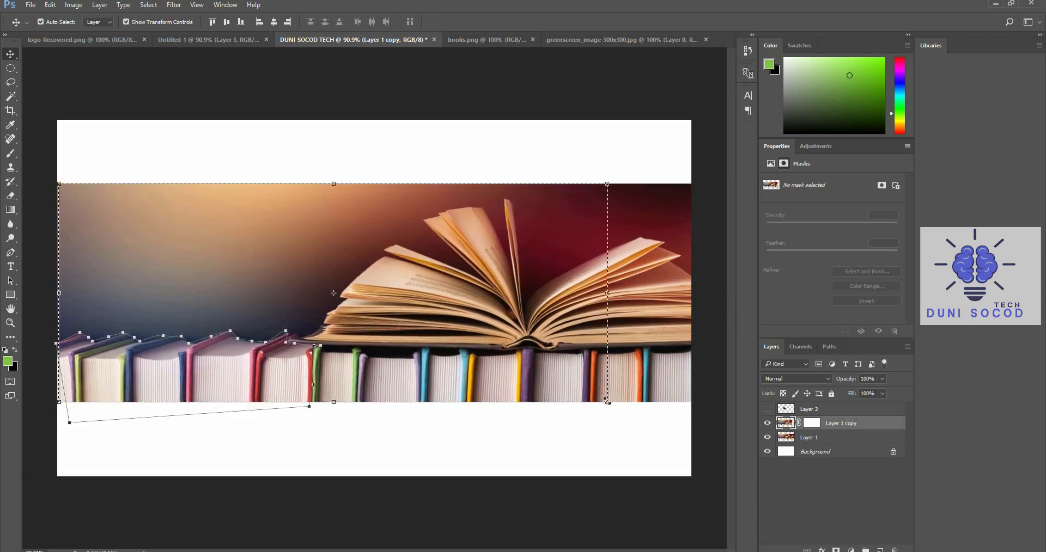
{"action": "left_click_drag", "start_coordinate": [608, 402], "coordinate": [687, 401]}
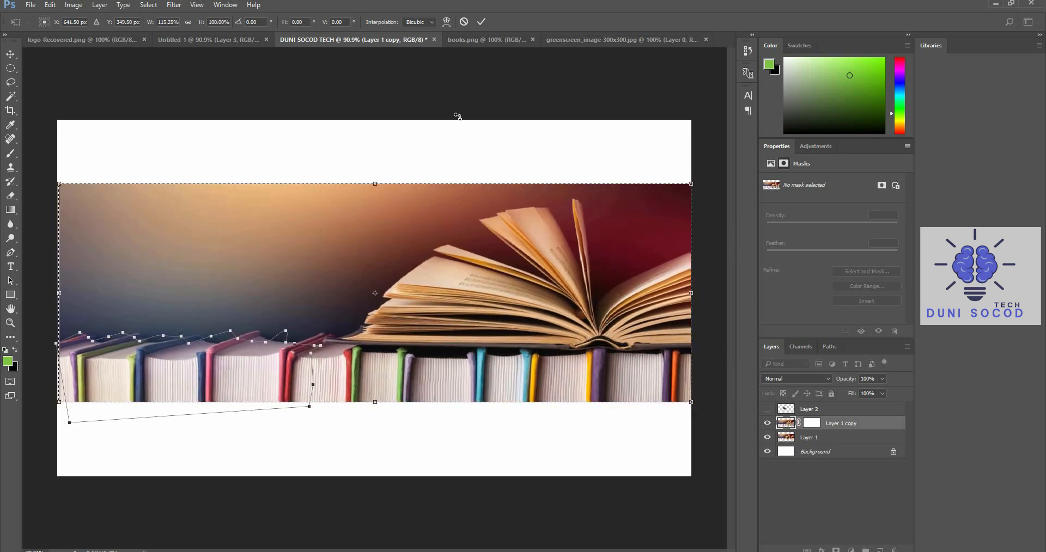
{"action": "left_click", "coordinate": [483, 21]}
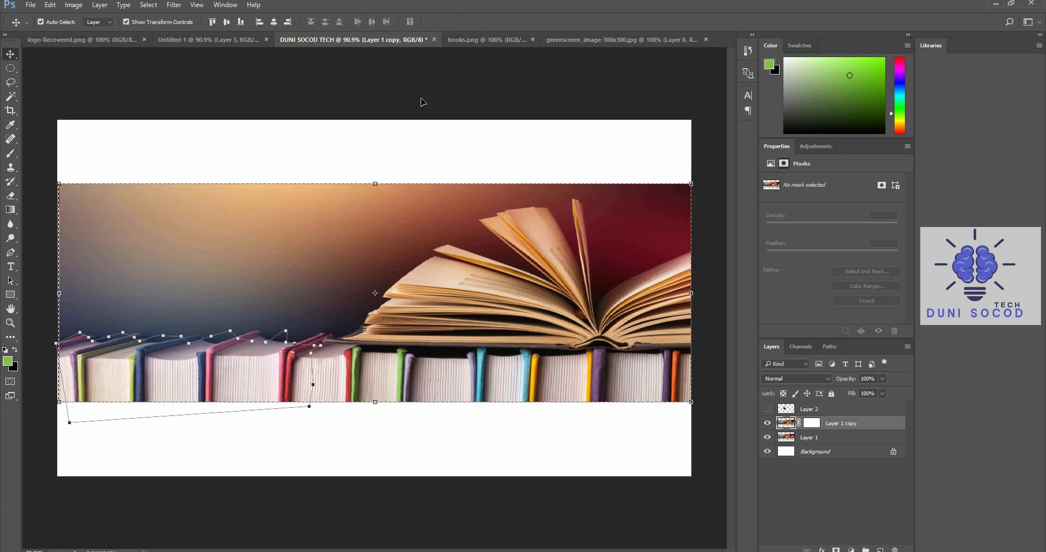
Clear the current selection and convert the traced books path into a selection
{"action": "left_click", "coordinate": [11, 67]}
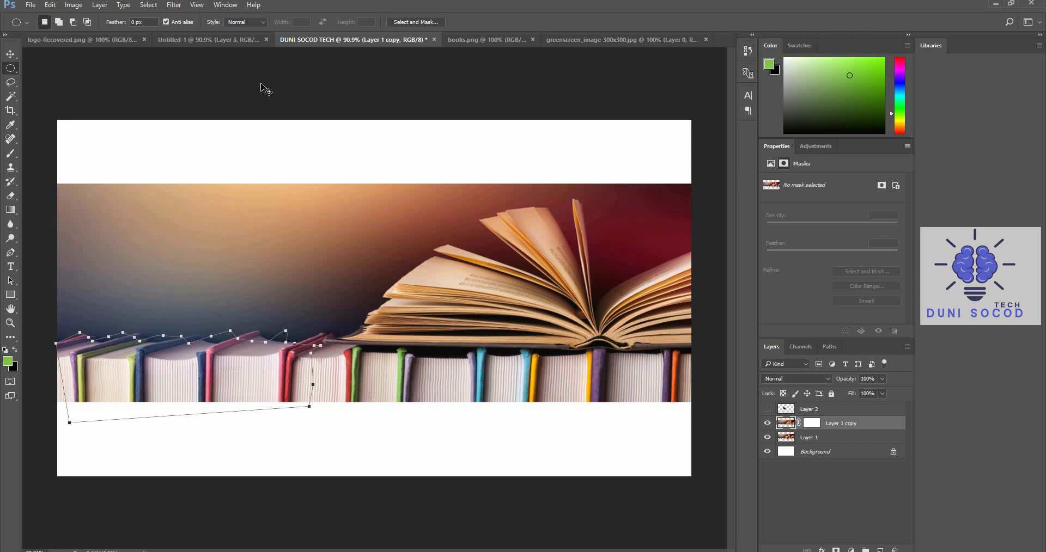
{"action": "key", "text": "ctrl+Return"}
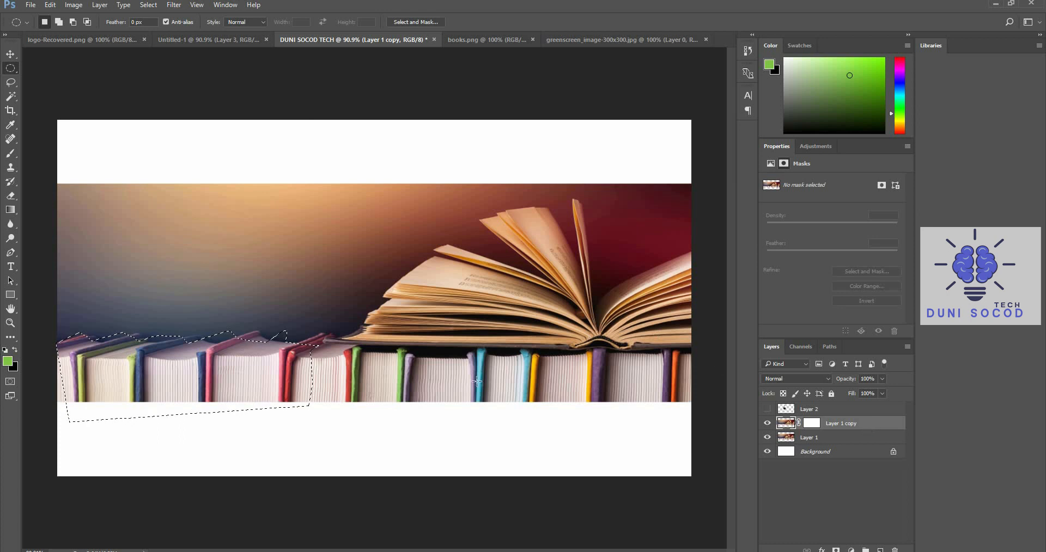
{"action": "left_click", "coordinate": [11, 54]}
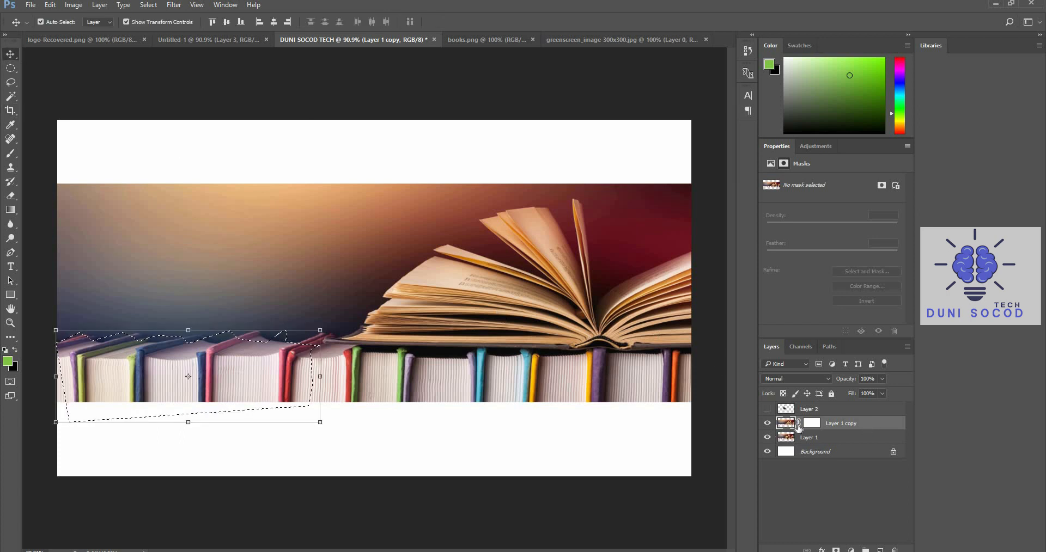
Try to move the outlined books with Layer 1 copy hidden, and show that layer again
{"action": "left_click", "coordinate": [767, 424]}
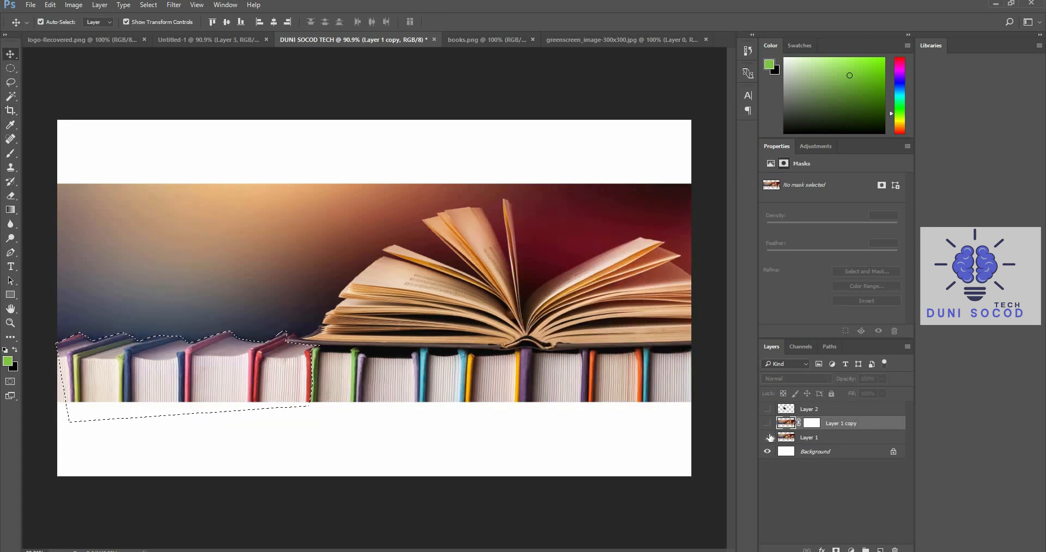
{"action": "left_click", "coordinate": [768, 437]}
{"action": "left_click", "coordinate": [768, 437]}
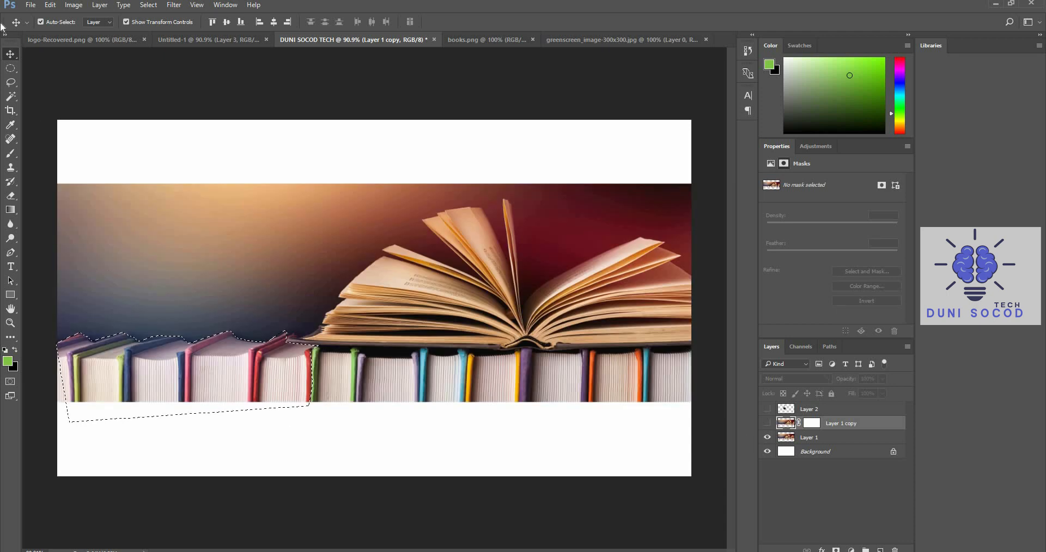
{"action": "left_click", "coordinate": [165, 374]}
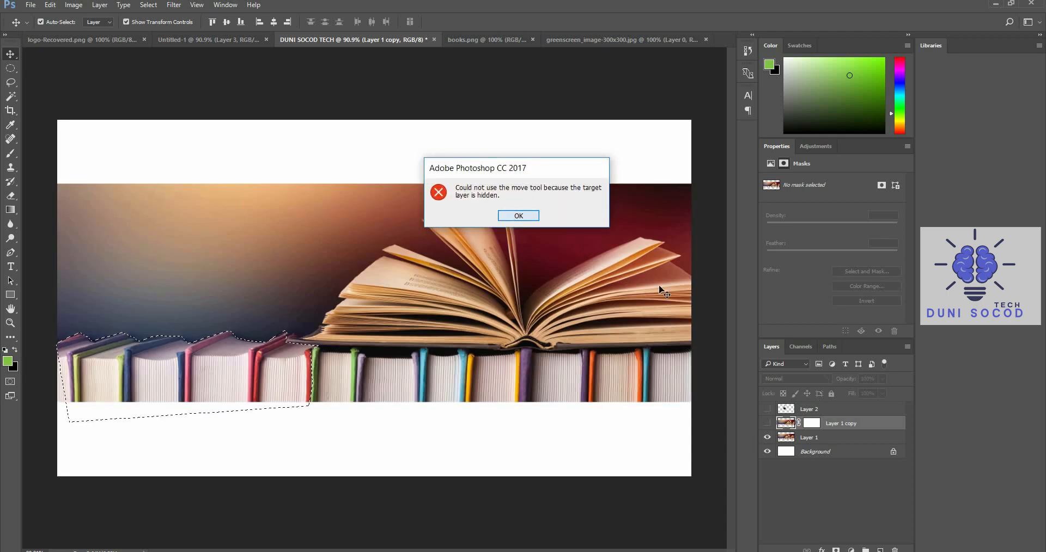
{"action": "key", "text": "Return"}
{"action": "left_click", "coordinate": [767, 423]}
Try moving the outlined books on Layer 1 copy up and to the right with Layer 1 hidden, and undo the move
{"action": "left_click", "coordinate": [767, 437]}
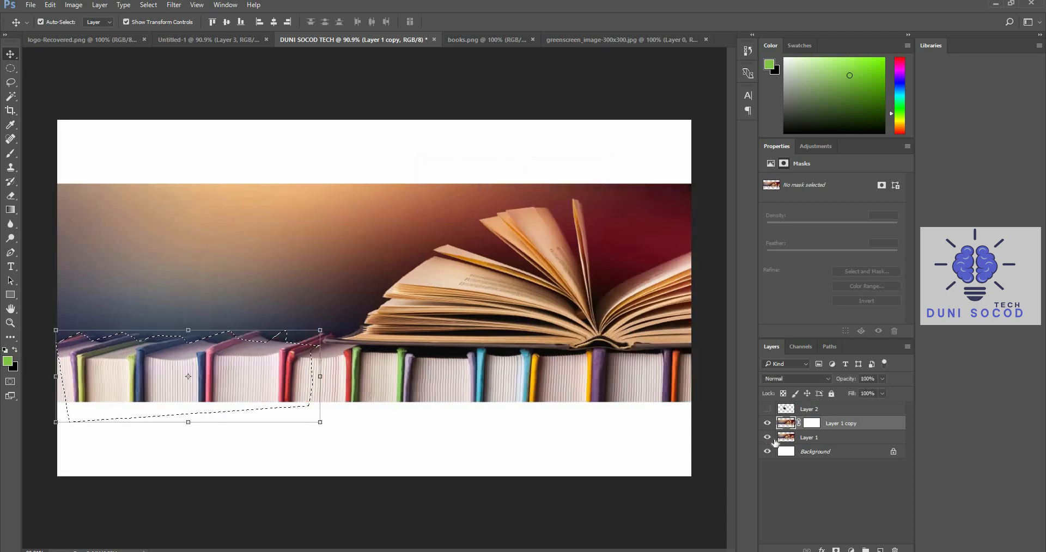
{"action": "left_click_drag", "start_coordinate": [260, 346], "coordinate": [291, 308]}
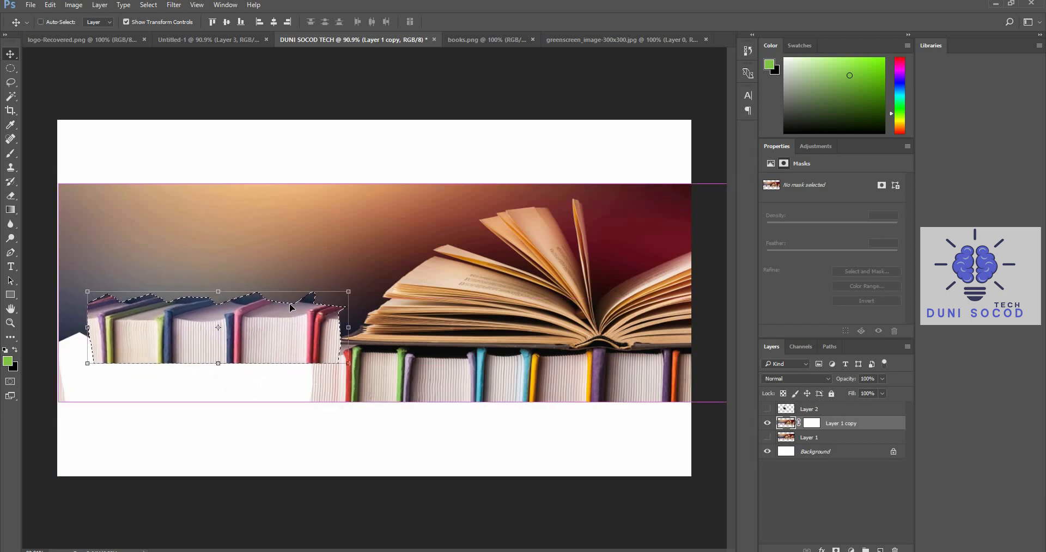
{"action": "key", "text": "ctrl+z"}
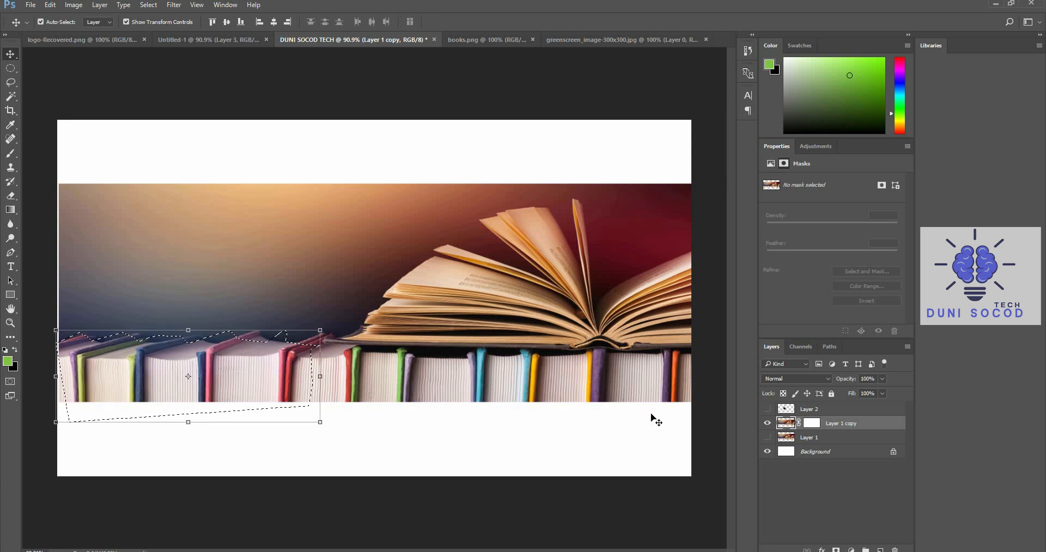
Show Layer 1 and the cut-out man's Layer 2, and make Layer 2 the active layer
{"action": "left_click", "coordinate": [767, 438]}
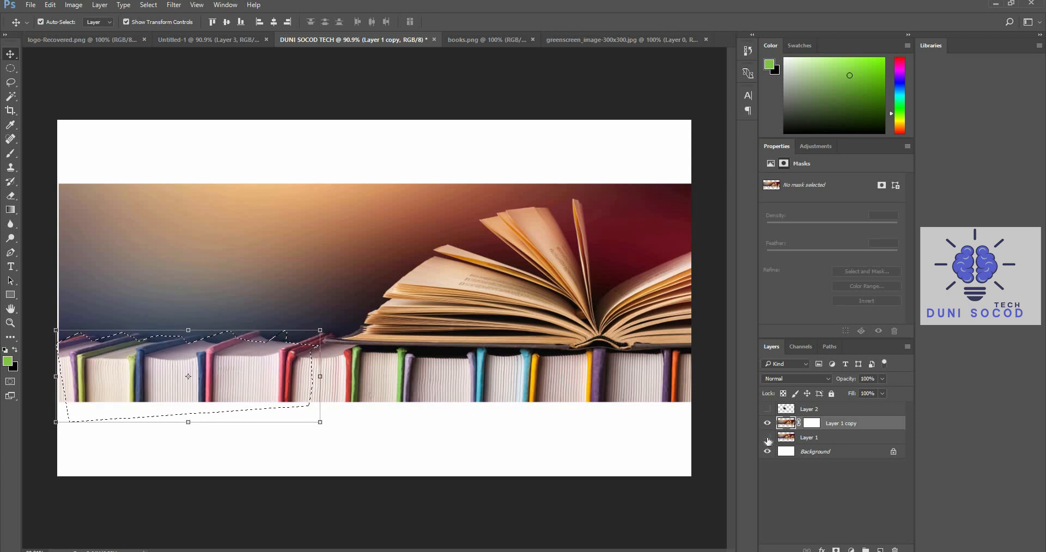
{"action": "left_click", "coordinate": [768, 409]}
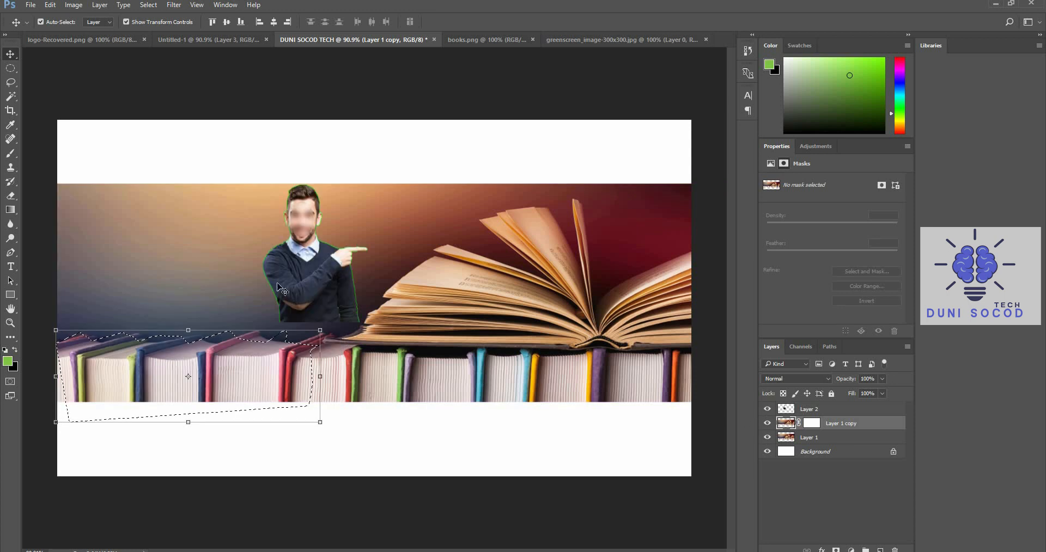
{"action": "left_click", "coordinate": [338, 302]}
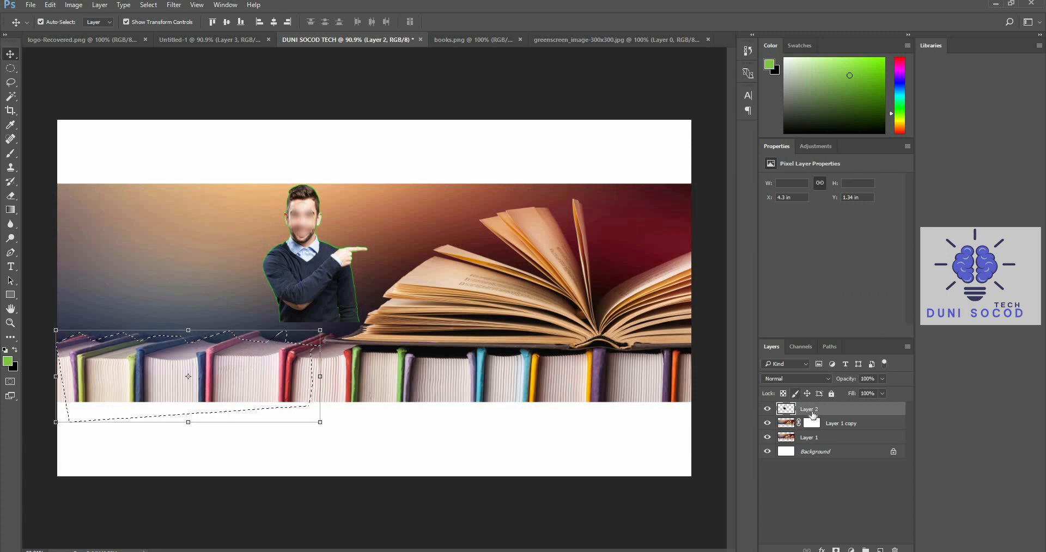
Clear the selection, move the man down-left onto the book spines and enlarge him, placing him at about X 2.97 in, Y 1.49 in
{"action": "key", "text": "m"}
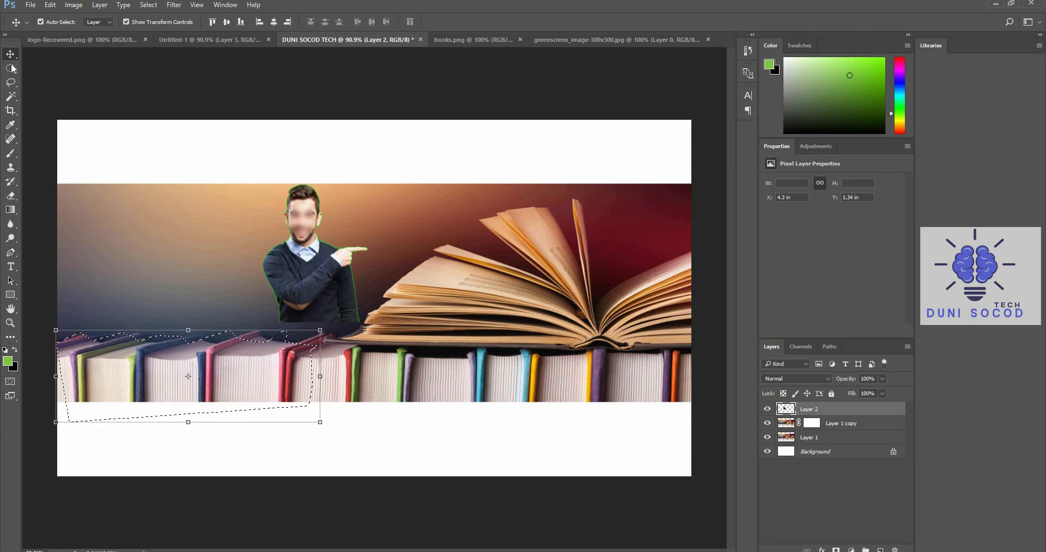
{"action": "left_click", "coordinate": [67, 83]}
{"action": "left_click", "coordinate": [12, 56]}
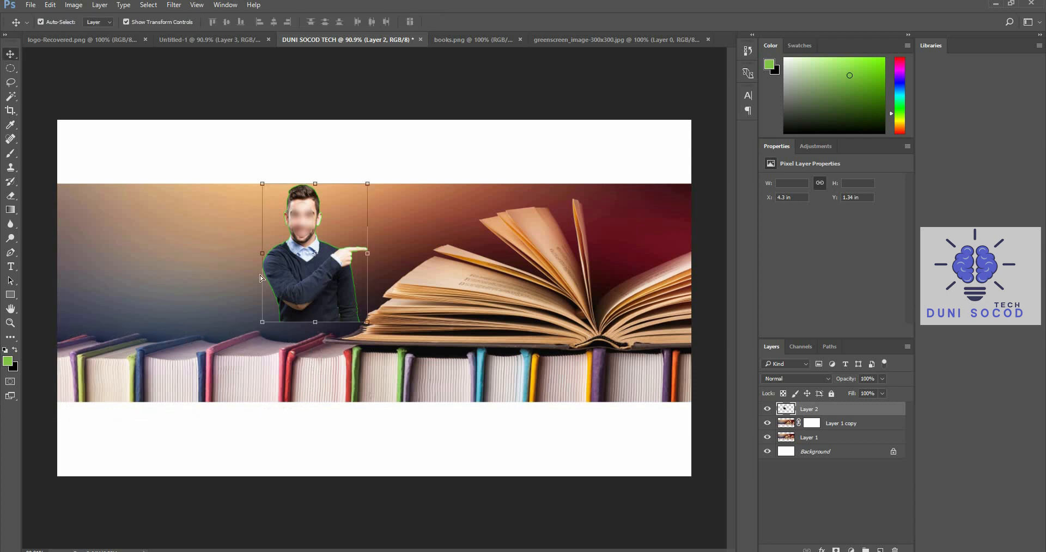
{"action": "left_click_drag", "start_coordinate": [331, 257], "coordinate": [267, 286]}
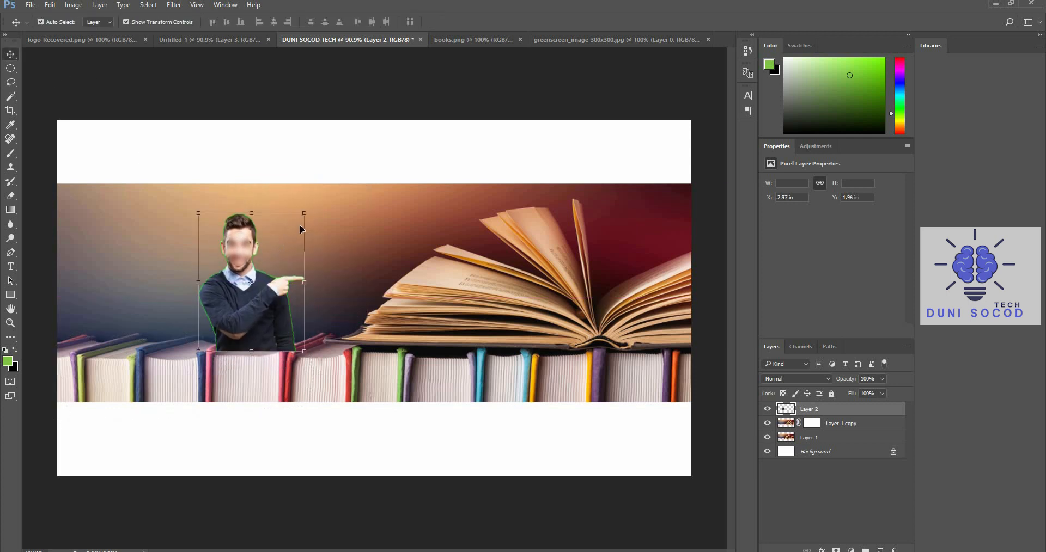
{"action": "left_click_drag", "start_coordinate": [304, 213], "coordinate": [315, 191]}
{"action": "left_click", "coordinate": [481, 22]}
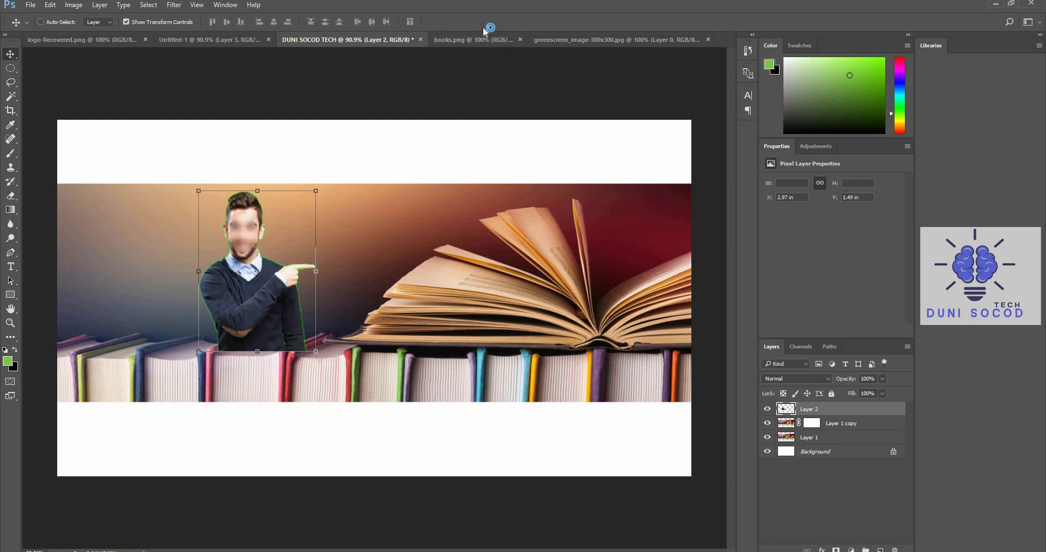
Undo the man's enlargement and move, and restore the outlined books selection
{"action": "left_click", "coordinate": [10, 68]}
{"action": "left_click", "coordinate": [11, 53]}
{"action": "key", "text": "ctrl"}
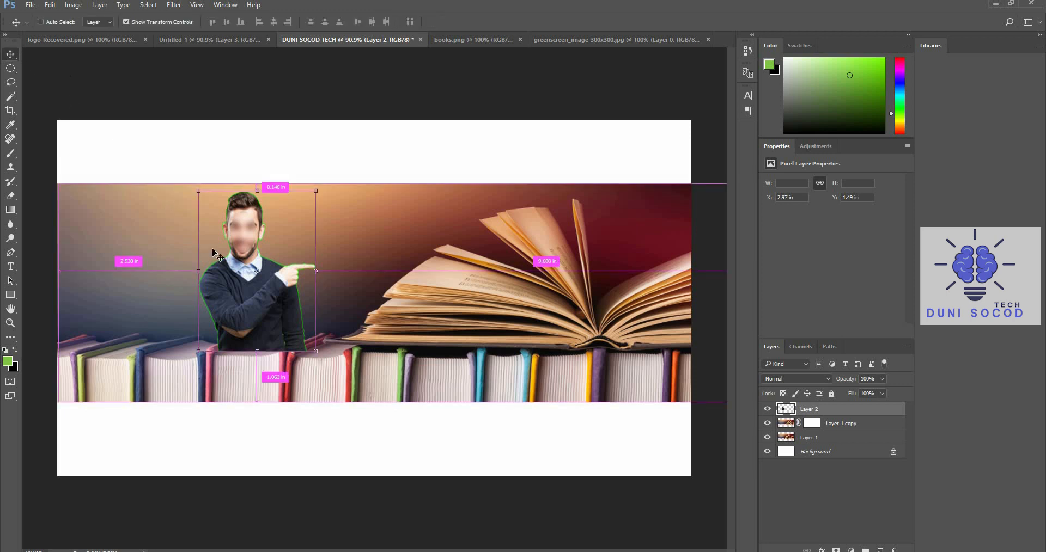
{"action": "key", "text": "ctrl+alt+z"}
{"action": "key", "text": "ctrl+alt+z"}
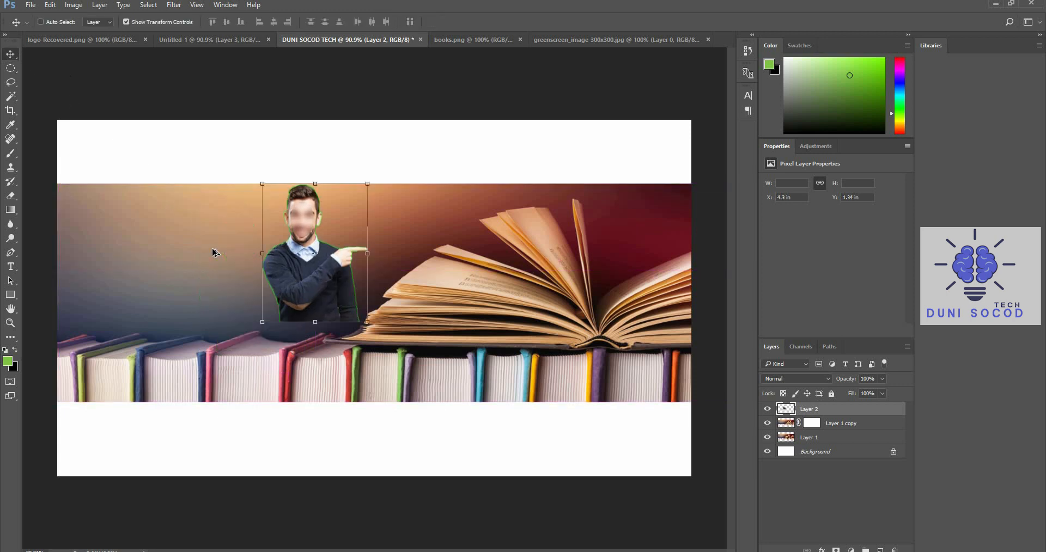
{"action": "key", "text": "ctrl+alt+z"}
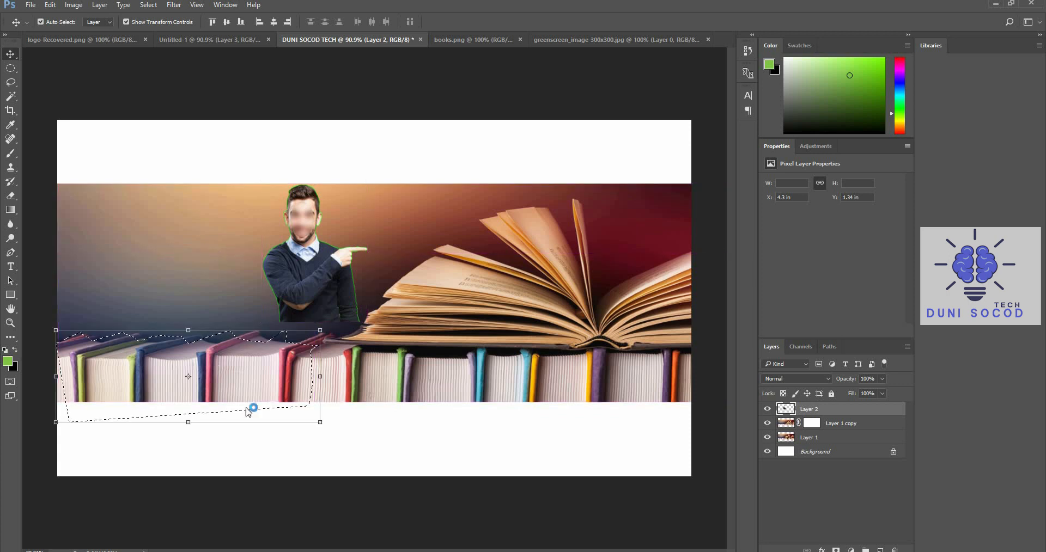
Try moving the outlined books on Layer 1 copy down below the photo, onto the white area
{"action": "left_click", "coordinate": [249, 412]}
{"action": "left_click", "coordinate": [509, 217]}
{"action": "left_click_drag", "start_coordinate": [237, 373], "coordinate": [272, 445]}
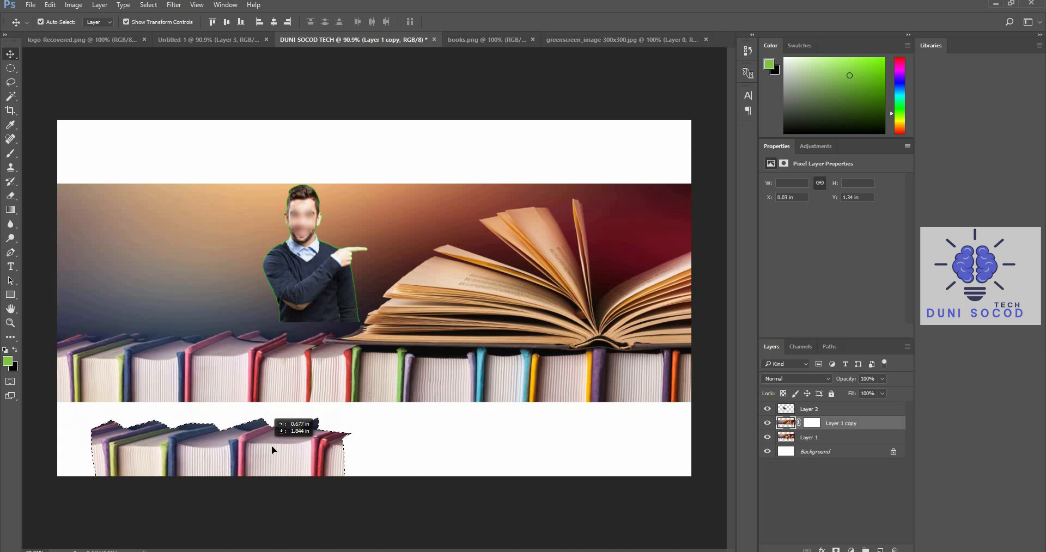
{"action": "left_click", "coordinate": [461, 464]}
Clear the selection and move the man on Layer 2 down-left to about X 3.19 in, Y 2.19 in
{"action": "left_click", "coordinate": [316, 282]}
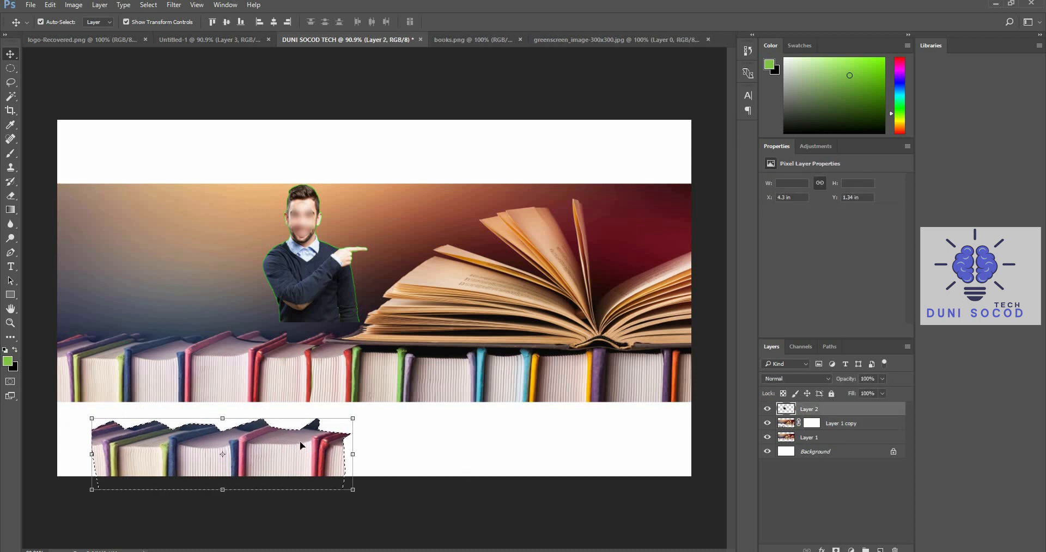
{"action": "left_click", "coordinate": [9, 67]}
{"action": "key", "text": "ctrl+d"}
{"action": "left_click", "coordinate": [11, 55]}
{"action": "left_click_drag", "start_coordinate": [307, 281], "coordinate": [250, 321]}
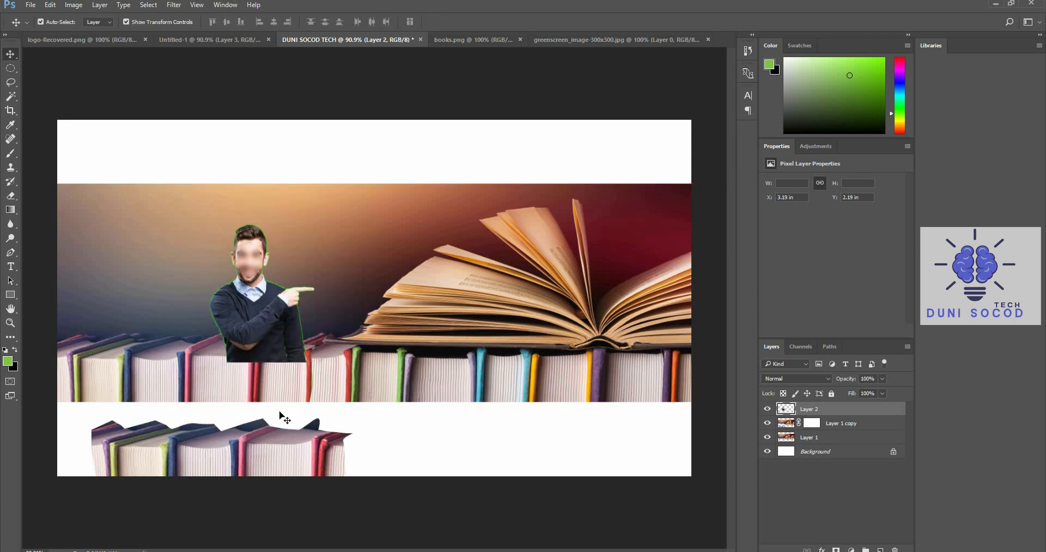
Try moving Layer 1 copy up and to the left behind the man, and undo the move
{"action": "left_click", "coordinate": [278, 442]}
{"action": "left_click_drag", "start_coordinate": [276, 462], "coordinate": [238, 383]}
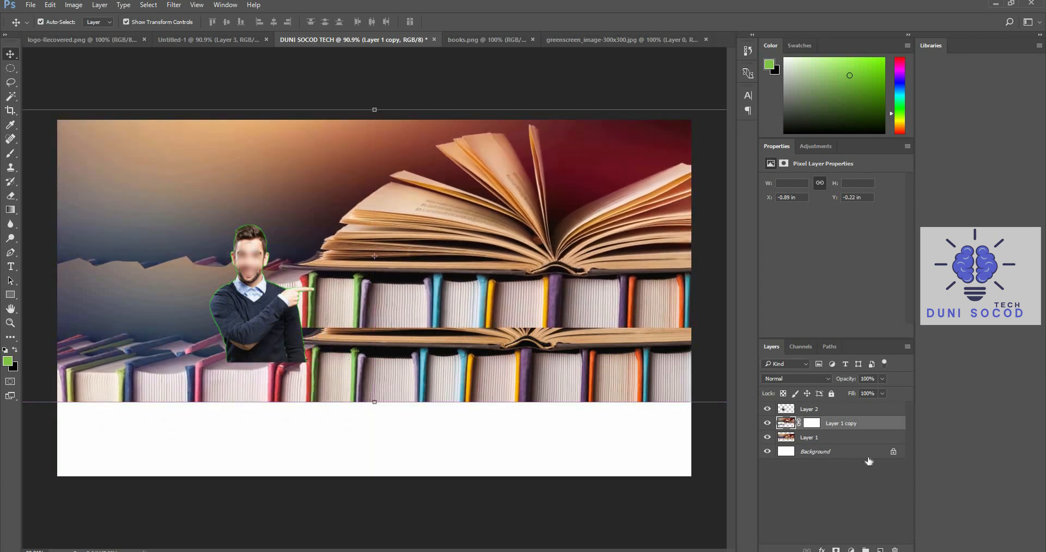
{"action": "left_click", "coordinate": [812, 423]}
{"action": "key", "text": "ctrl+z"}
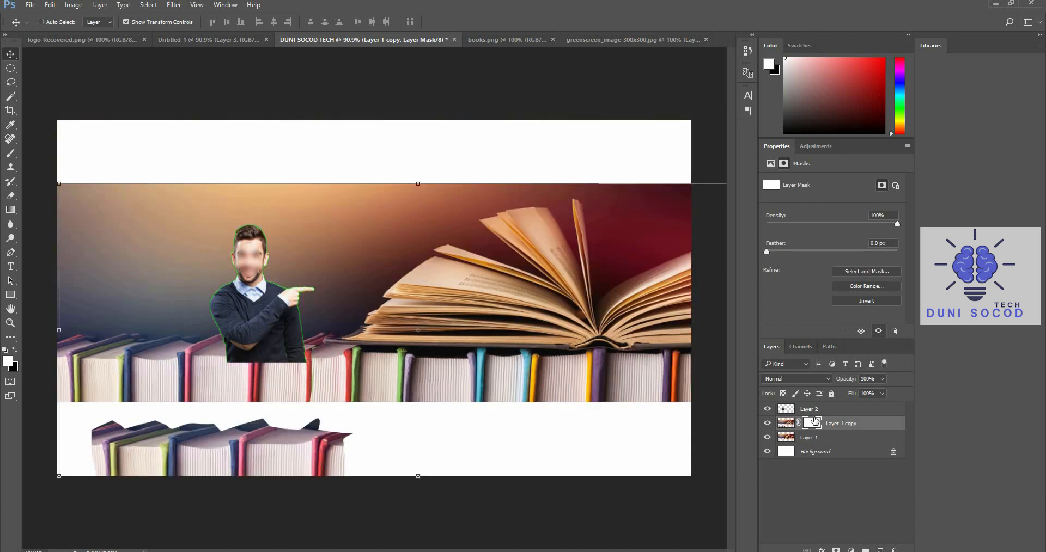
Step back through the history to before Layer 1 copy's mask was added, restoring the books path with Layer 2 hidden
{"action": "key", "text": "ctrl+z"}
{"action": "key", "text": "ctrl+z"}
{"action": "key", "text": "ctrl+alt+z"}
{"action": "key", "text": "ctrl+alt+z"}
{"action": "key", "text": "ctrl+alt+z"}
{"action": "key", "text": "ctrl+alt+z"}
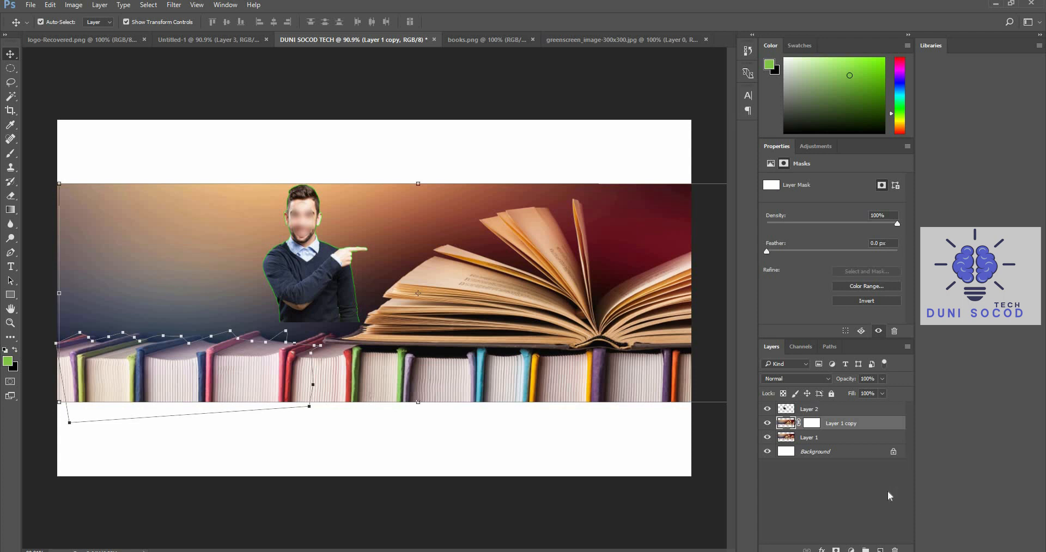
{"action": "key", "text": "ctrl+alt+z"}
{"action": "key", "text": "ctrl+alt+z"}
{"action": "key", "text": "ctrl+alt+z"}
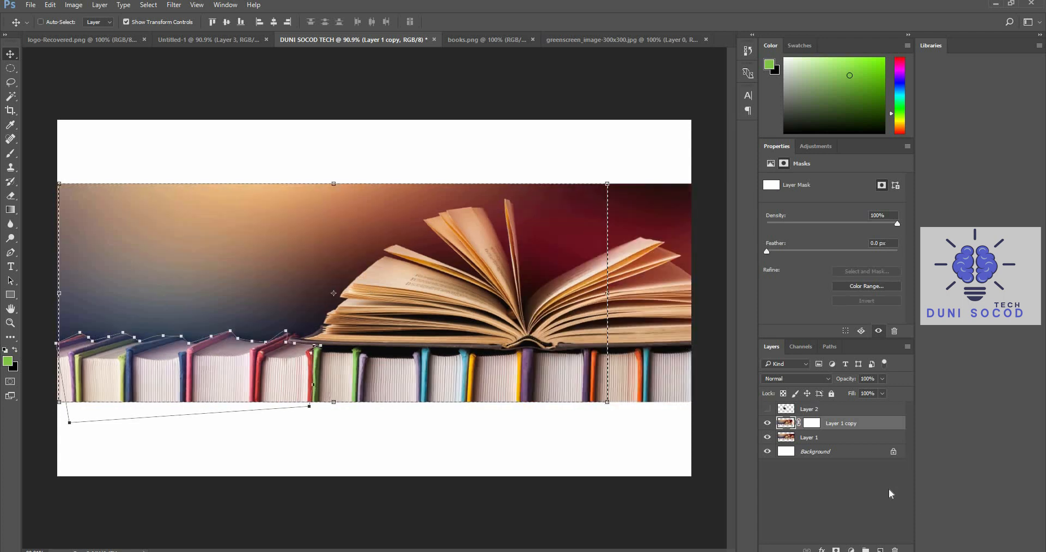
{"action": "key", "text": "ctrl+alt+z"}
{"action": "key", "text": "ctrl+alt+z"}
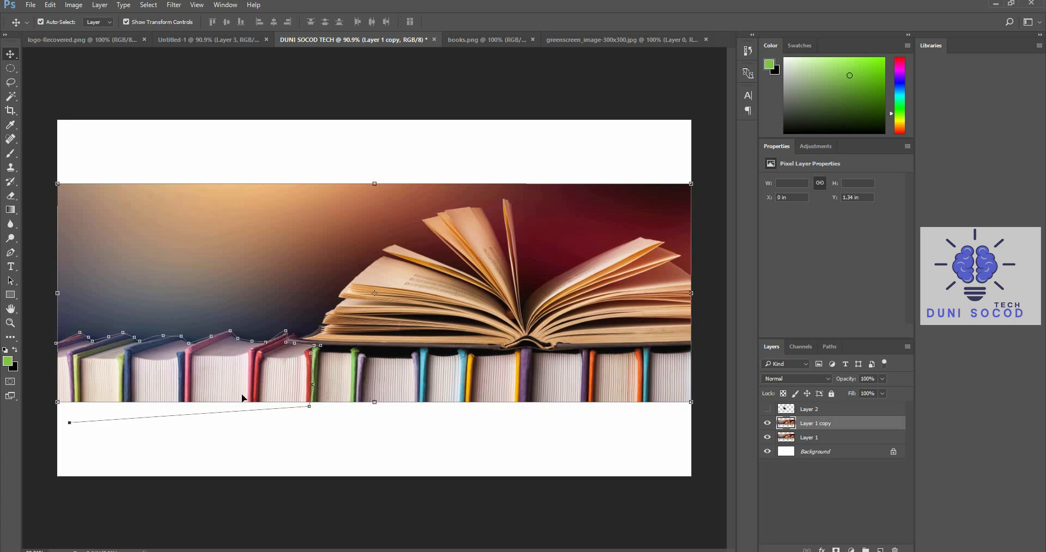
Turn the books path into a selection, mask Layer 1 copy with it, and test-move Layer 1 before undoing that move
{"action": "key", "text": "ctrl+alt+z"}
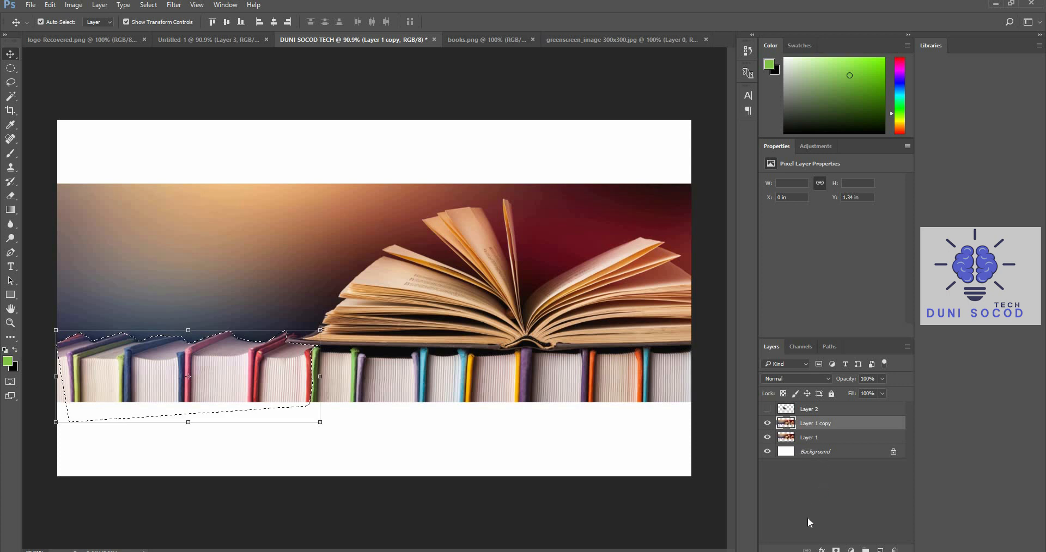
{"action": "left_click", "coordinate": [838, 550]}
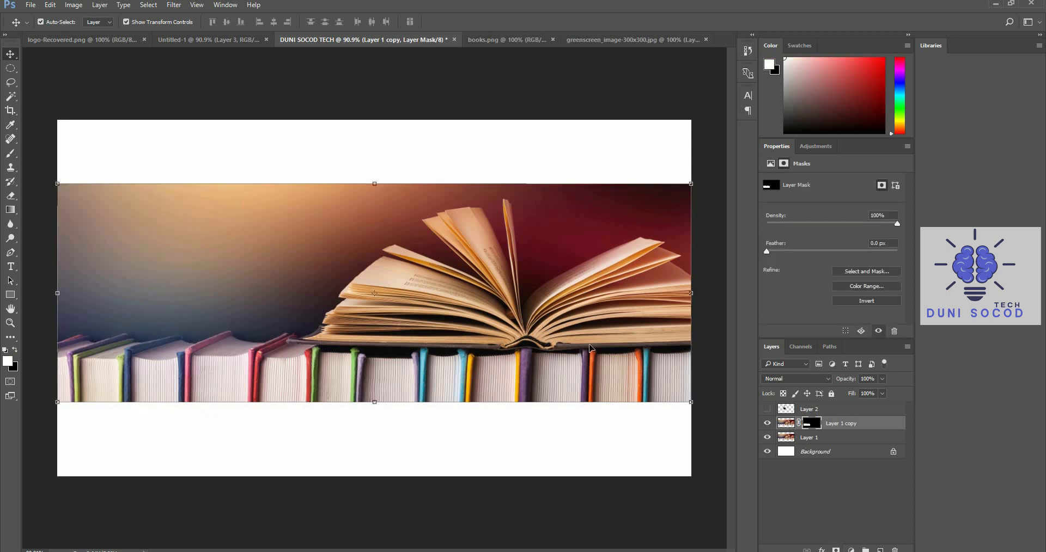
{"action": "left_click_drag", "start_coordinate": [387, 224], "coordinate": [381, 164]}
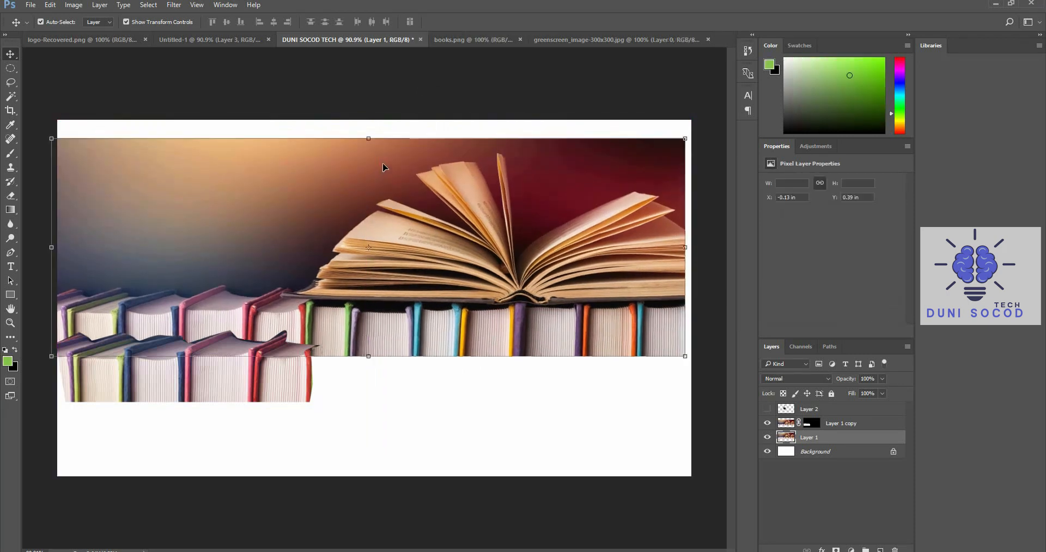
{"action": "key", "text": "ctrl+z"}
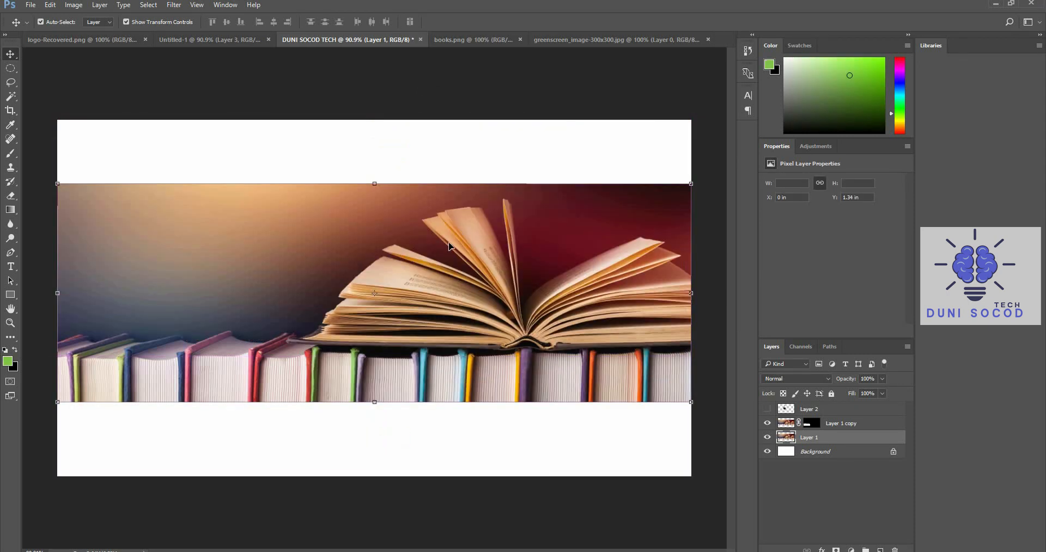
Show Layer 2, move the man down-left onto the books and enlarge him slightly, placing him at about X 3.22 in, Y 1.74 in
{"action": "left_click", "coordinate": [767, 410]}
{"action": "left_click_drag", "start_coordinate": [308, 293], "coordinate": [254, 338]}
{"action": "left_click_drag", "start_coordinate": [312, 367], "coordinate": [304, 338]}
{"action": "left_click", "coordinate": [482, 23]}
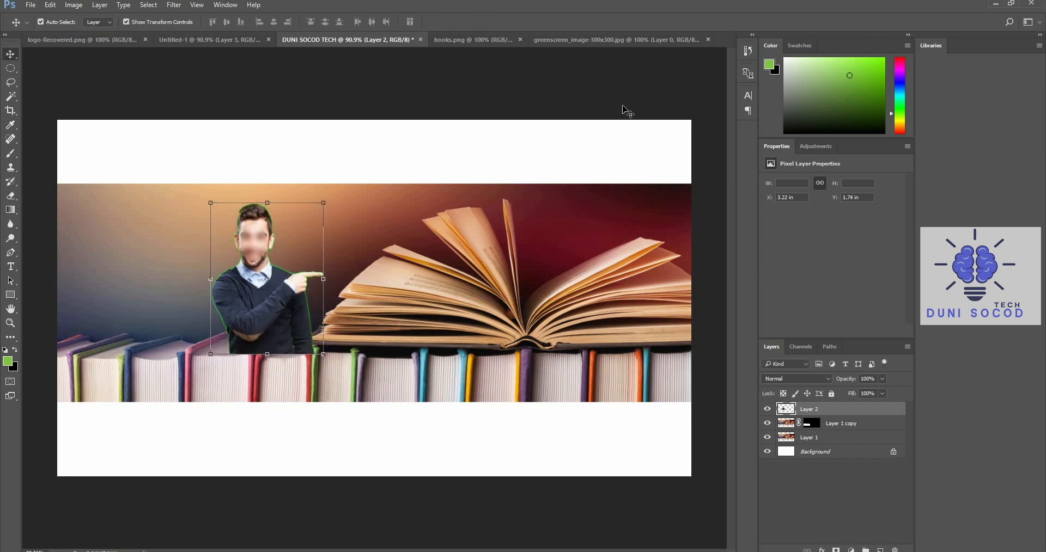
Reorder the masked Layer 1 copy above Layer 2 so the books cover the man's lower edge
{"action": "left_click_drag", "start_coordinate": [783, 427], "coordinate": [783, 407]}
{"action": "left_click", "coordinate": [275, 348]}
{"action": "left_click", "coordinate": [273, 321]}
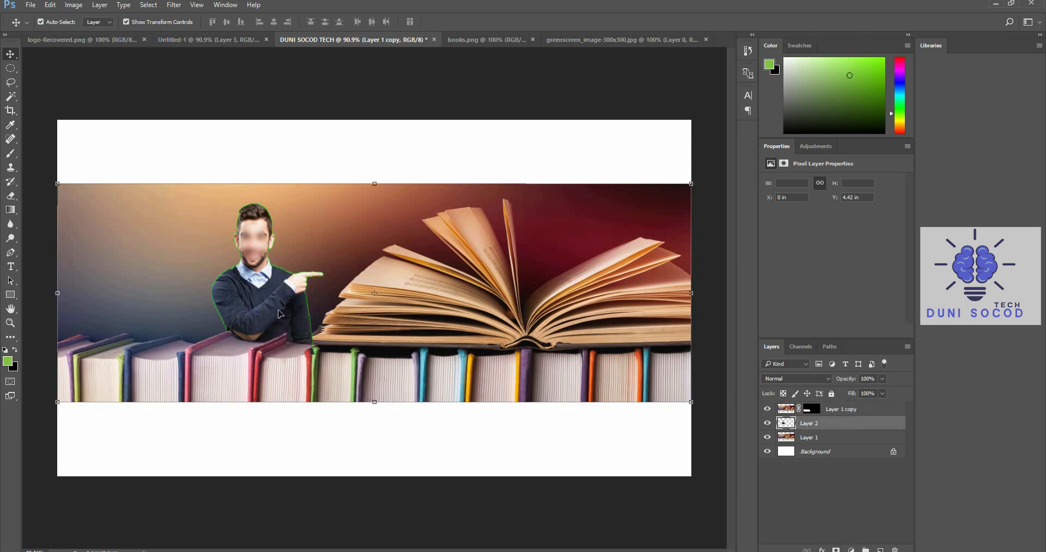
{"action": "left_click", "coordinate": [371, 142]}
Enlarge the man on Layer 2 to about 105% width and 107% height, and shift him up-left behind the books
{"action": "left_click_drag", "start_coordinate": [300, 310], "coordinate": [300, 303]}
{"action": "left_click_drag", "start_coordinate": [325, 189], "coordinate": [329, 184]}
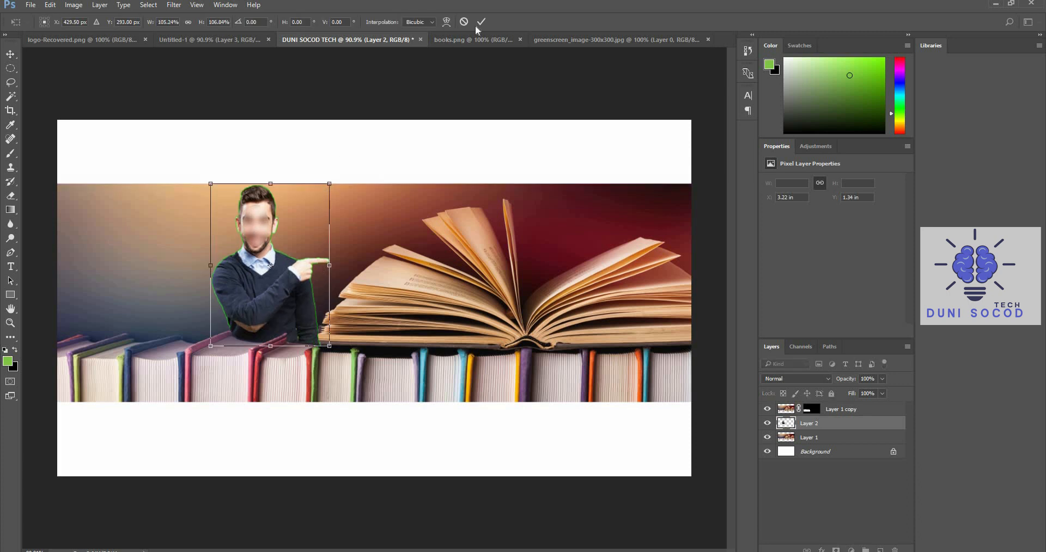
{"action": "left_click", "coordinate": [483, 22]}
{"action": "left_click", "coordinate": [437, 175]}
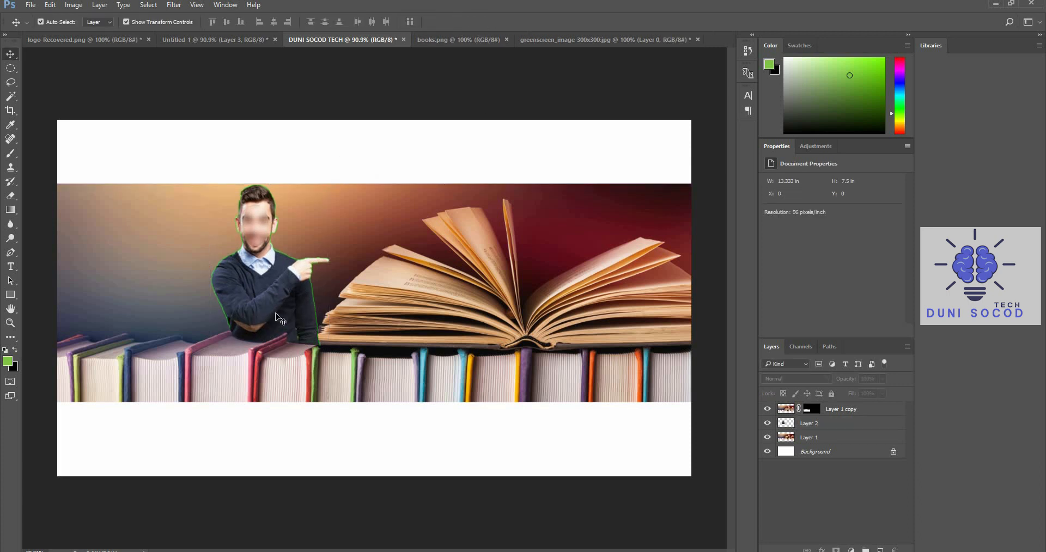
{"action": "left_click", "coordinate": [276, 321]}
{"action": "left_click_drag", "start_coordinate": [275, 322], "coordinate": [257, 314]}
{"action": "left_click", "coordinate": [318, 114]}
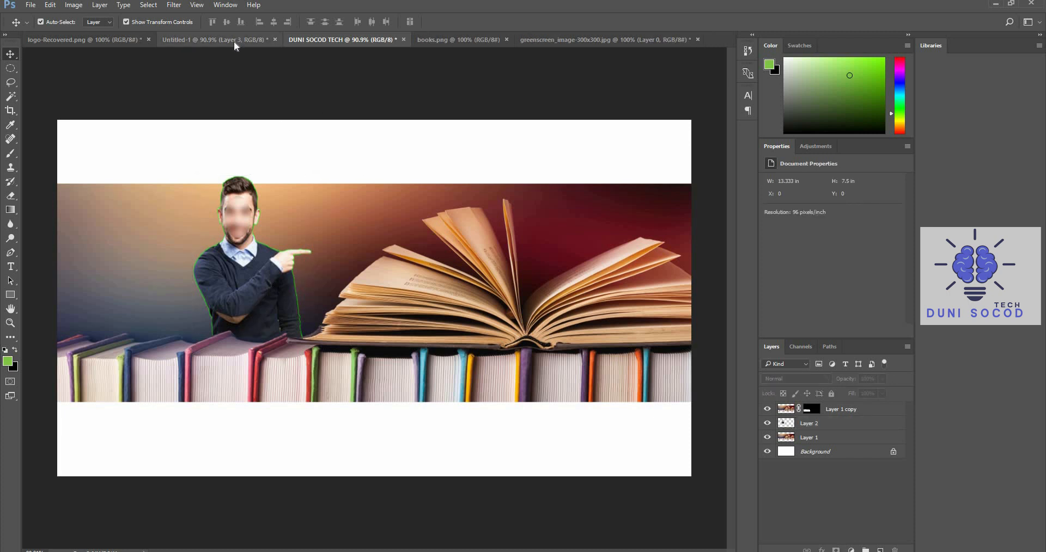
Bring the man in the black suit from Untitled-1 into the DUNI SOCOD TECH document, at about X 1.83 in, Y -0.2 in
{"action": "left_click", "coordinate": [234, 40]}
{"action": "left_click_drag", "start_coordinate": [194, 331], "coordinate": [157, 249]}
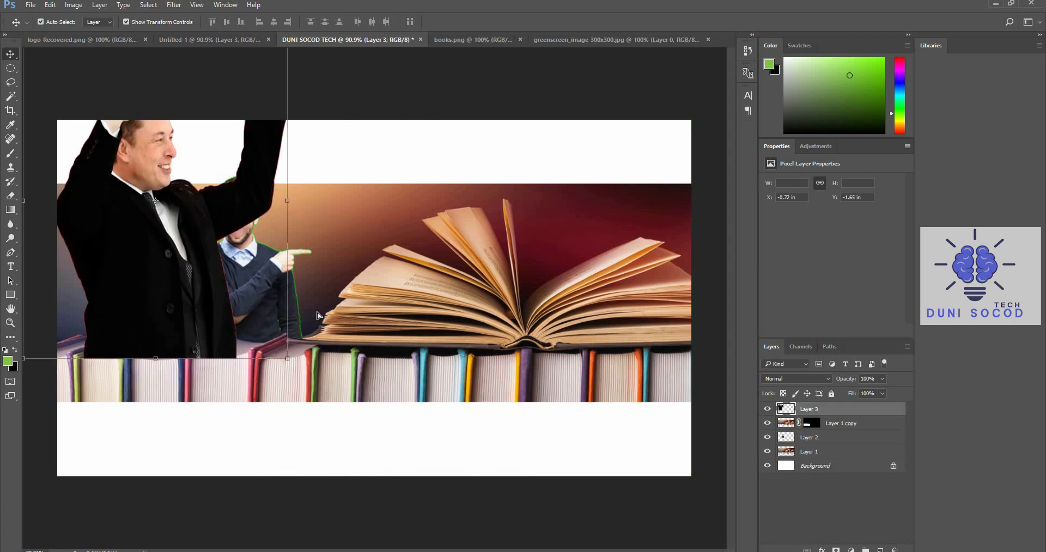
{"action": "left_click_drag", "start_coordinate": [317, 316], "coordinate": [332, 319]}
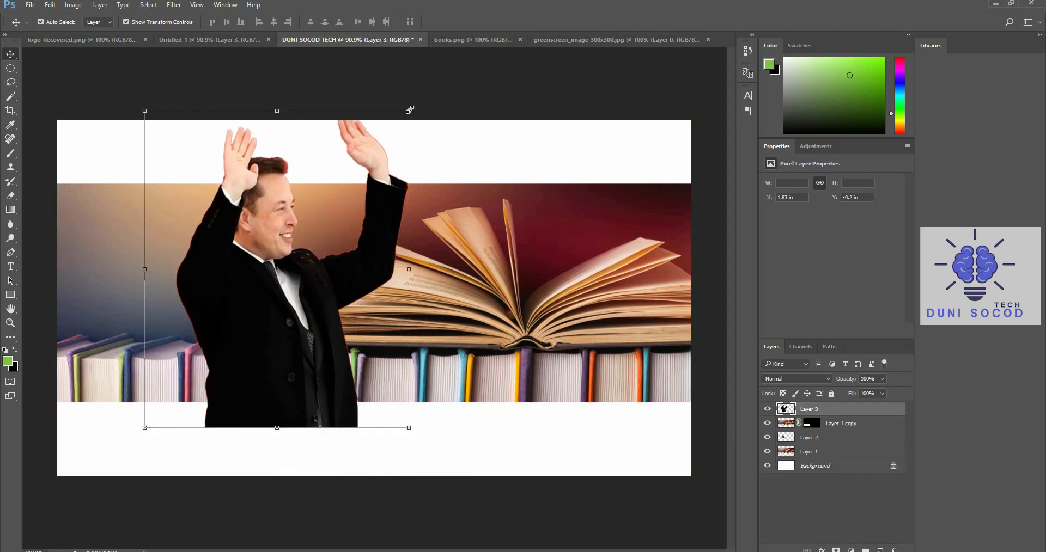
Scale the man in the black suit to about 61.6% and place him at about X -0.25 in, Y 0.82 in
{"action": "left_click_drag", "start_coordinate": [410, 110], "coordinate": [307, 232]}
{"action": "left_click_drag", "start_coordinate": [209, 359], "coordinate": [110, 285]}
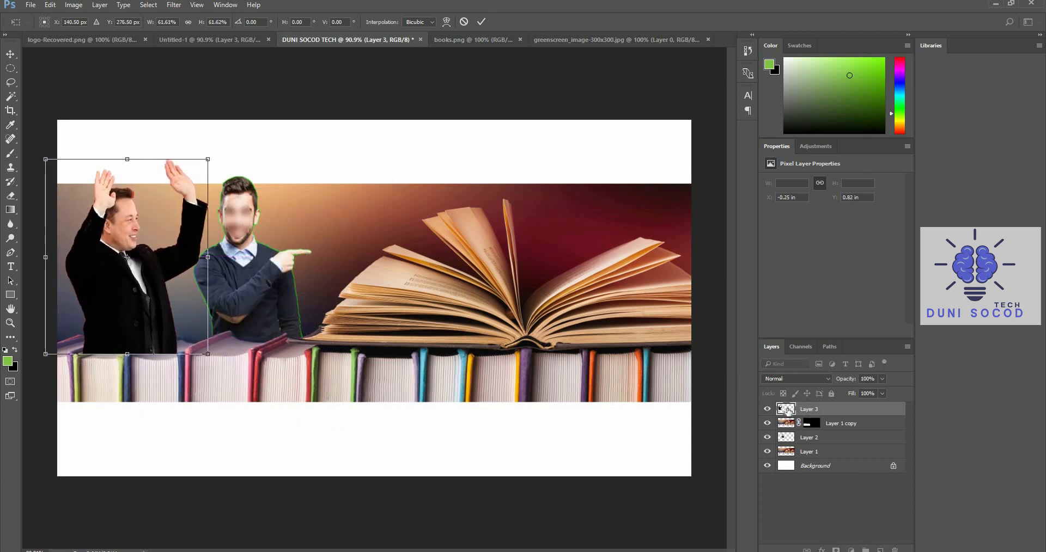
{"action": "key", "text": "Return"}
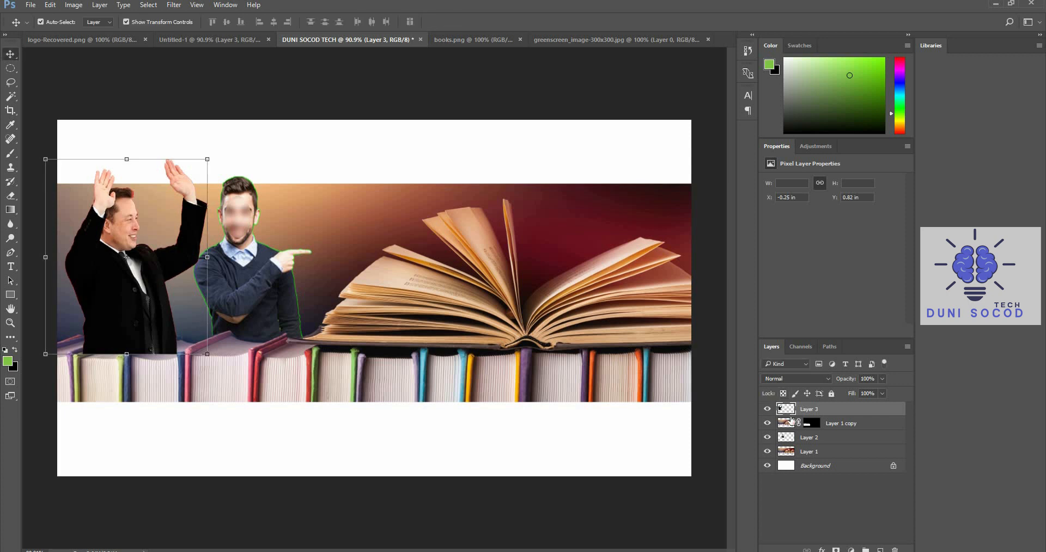
Reorder Layer 3 below Layer 1 copy and shrink the black-suited man further, placing him at about X -0.14 in, Y 1.34 in
{"action": "left_click_drag", "start_coordinate": [789, 415], "coordinate": [788, 430]}
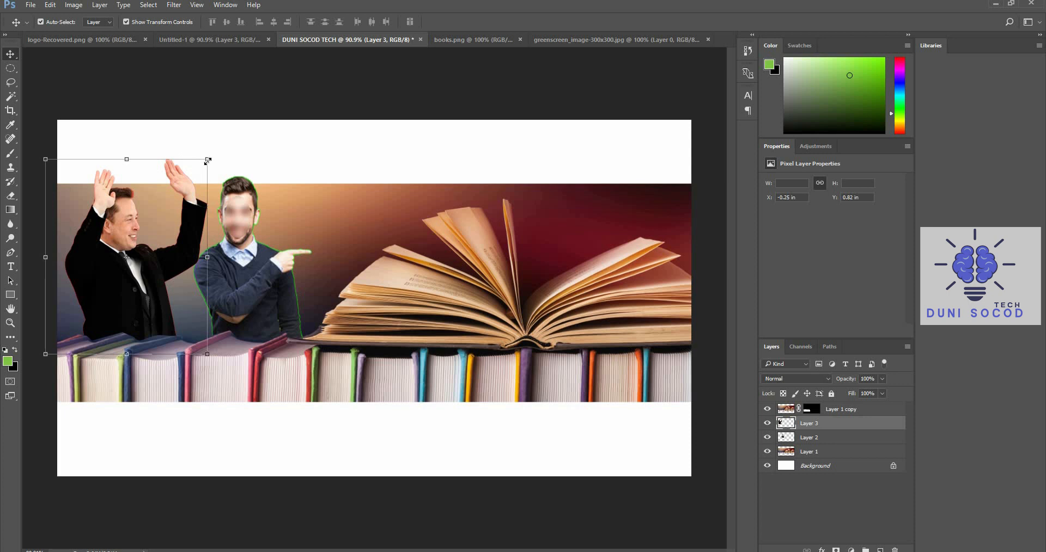
{"action": "left_click_drag", "start_coordinate": [209, 159], "coordinate": [186, 185]}
{"action": "left_click_drag", "start_coordinate": [143, 303], "coordinate": [148, 303]}
{"action": "left_click", "coordinate": [482, 21]}
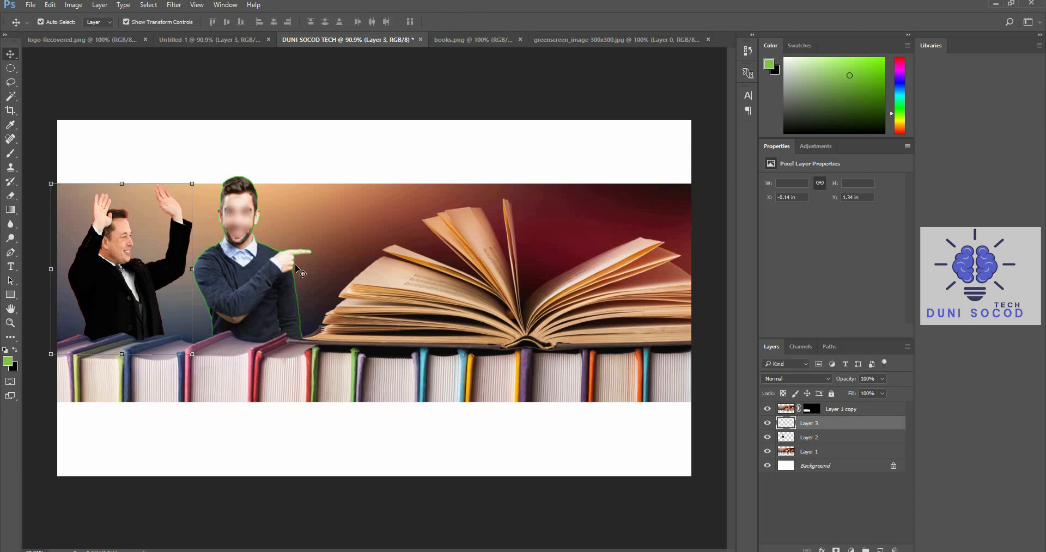
Nudge both men to the right, placing Layer 2 at about X 2.84 in, Y 1.17 in and Layer 3 at X 0 in
{"action": "left_click_drag", "start_coordinate": [258, 291], "coordinate": [268, 290]}
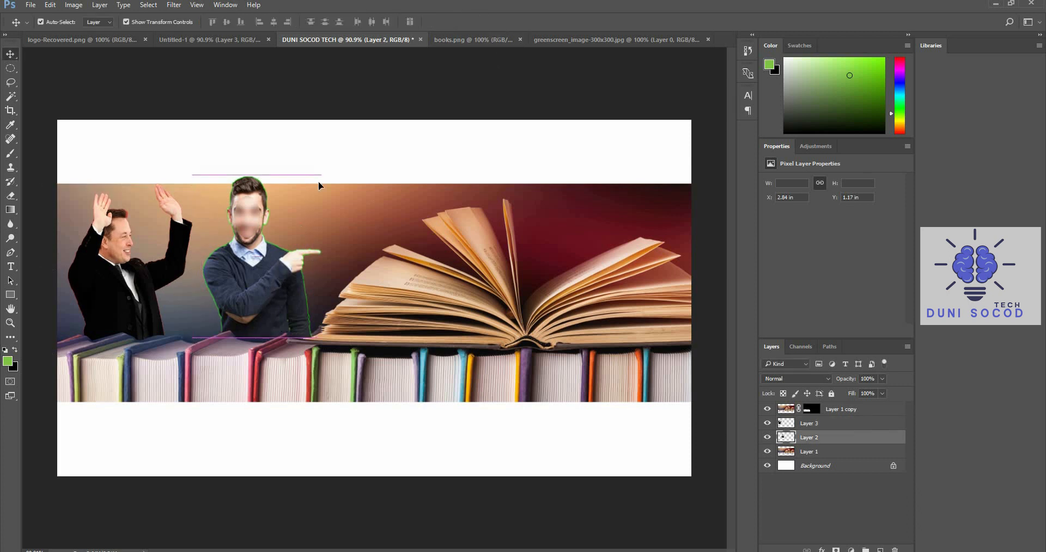
{"action": "left_click", "coordinate": [356, 96]}
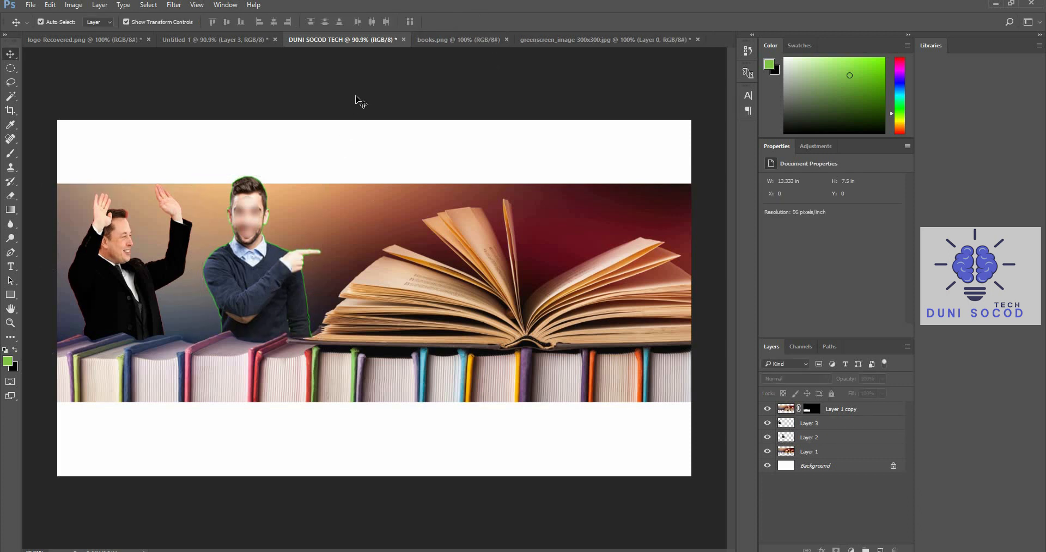
{"action": "left_click_drag", "start_coordinate": [167, 268], "coordinate": [176, 271]}
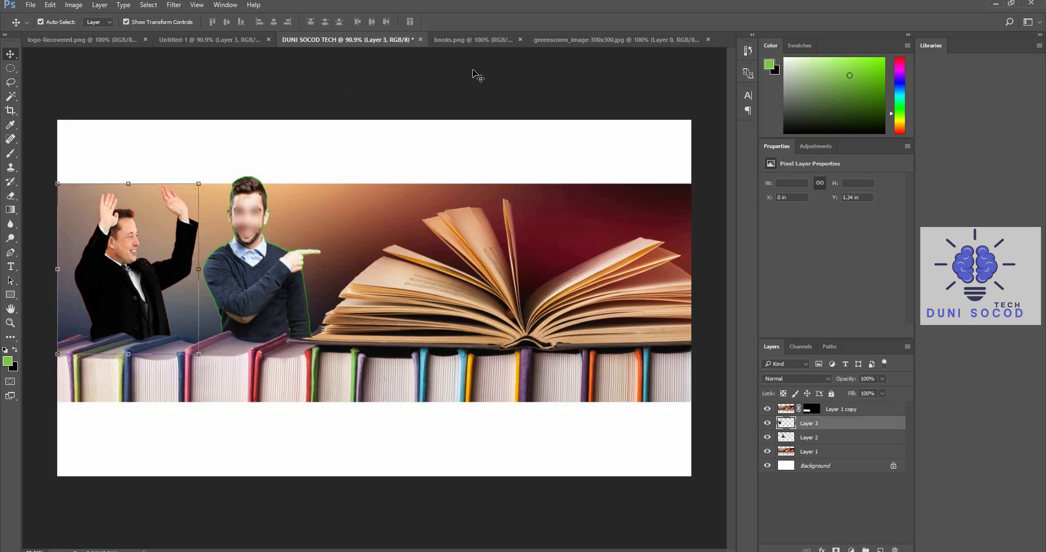
{"action": "left_click", "coordinate": [474, 76]}
Crop most of the white area above the photo and all of it below, leaving a canvas about 4.89 in high
{"action": "left_click", "coordinate": [10, 110]}
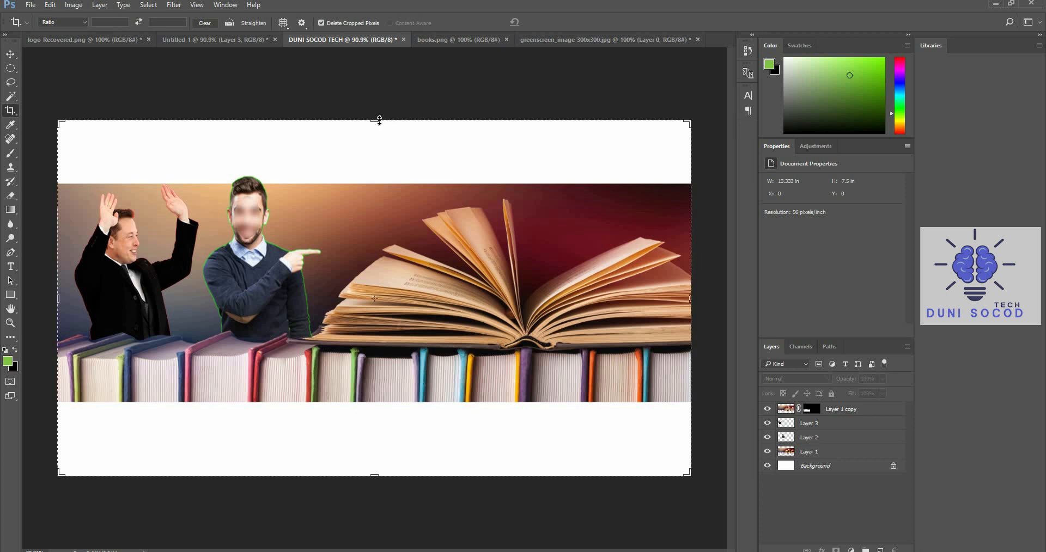
{"action": "left_click_drag", "start_coordinate": [379, 120], "coordinate": [376, 150]}
{"action": "left_click_drag", "start_coordinate": [373, 452], "coordinate": [379, 414]}
{"action": "left_click", "coordinate": [550, 22]}
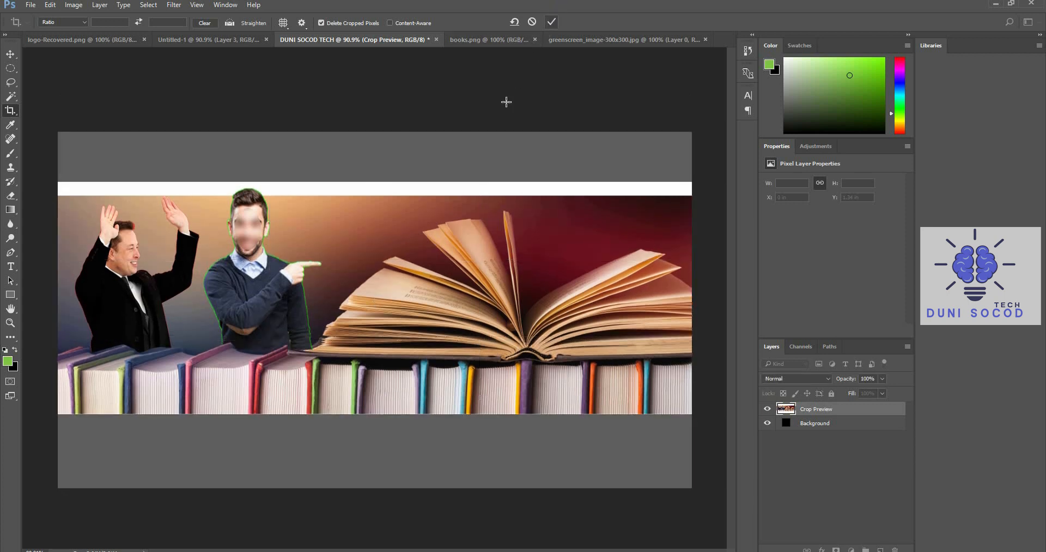
Shrink the man on Layer 2 so his head meets the photo's upper edge, at about X 3.04 in, Y 0.29 in
{"action": "left_click", "coordinate": [10, 54]}
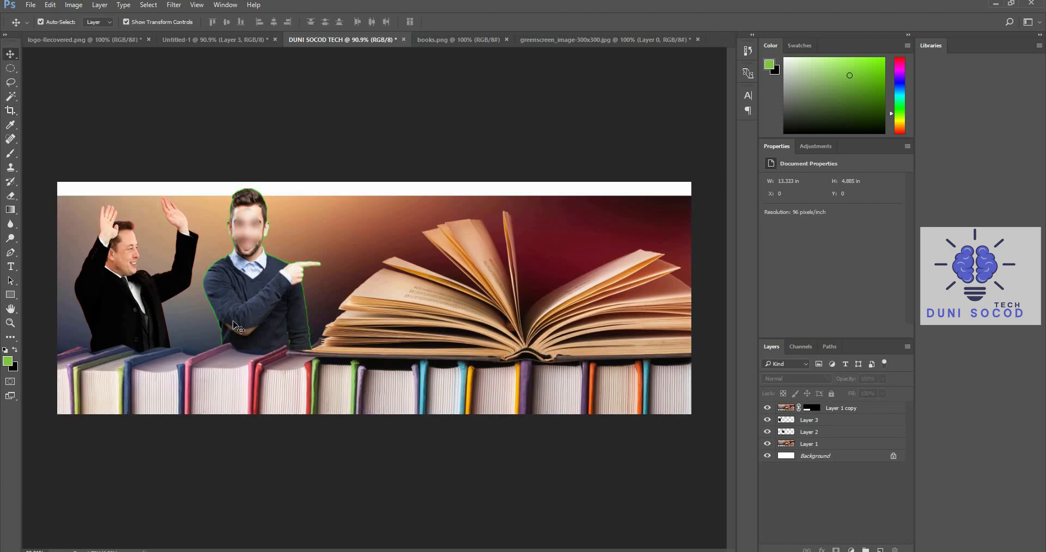
{"action": "left_click", "coordinate": [258, 302]}
{"action": "left_click_drag", "start_coordinate": [321, 185], "coordinate": [308, 196]}
{"action": "left_click", "coordinate": [481, 24]}
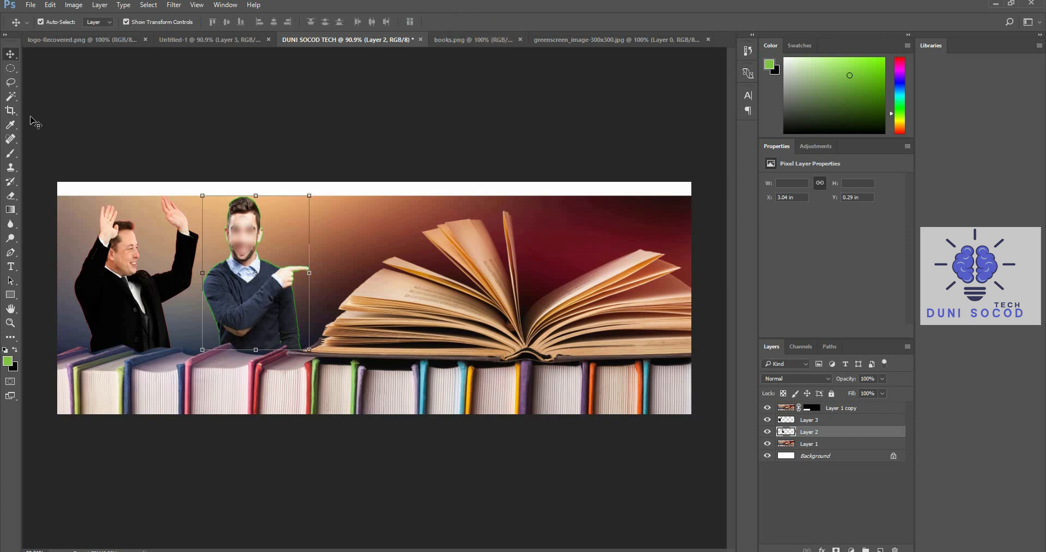
Crop away the remaining white strip above the photo, leaving a canvas about 4.59 in high
{"action": "left_click", "coordinate": [10, 111]}
{"action": "left_click_drag", "start_coordinate": [380, 184], "coordinate": [379, 190]}
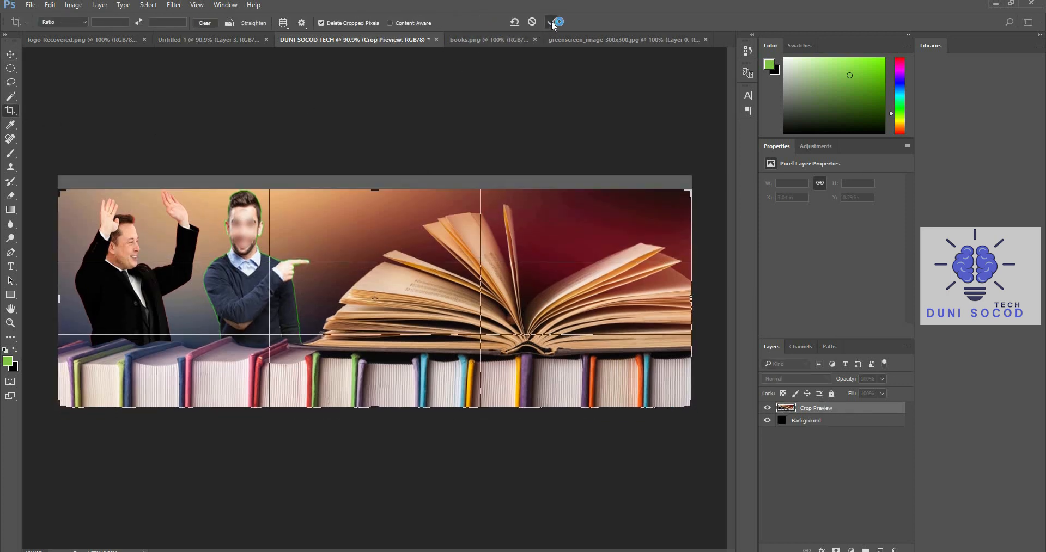
{"action": "left_click", "coordinate": [551, 21]}
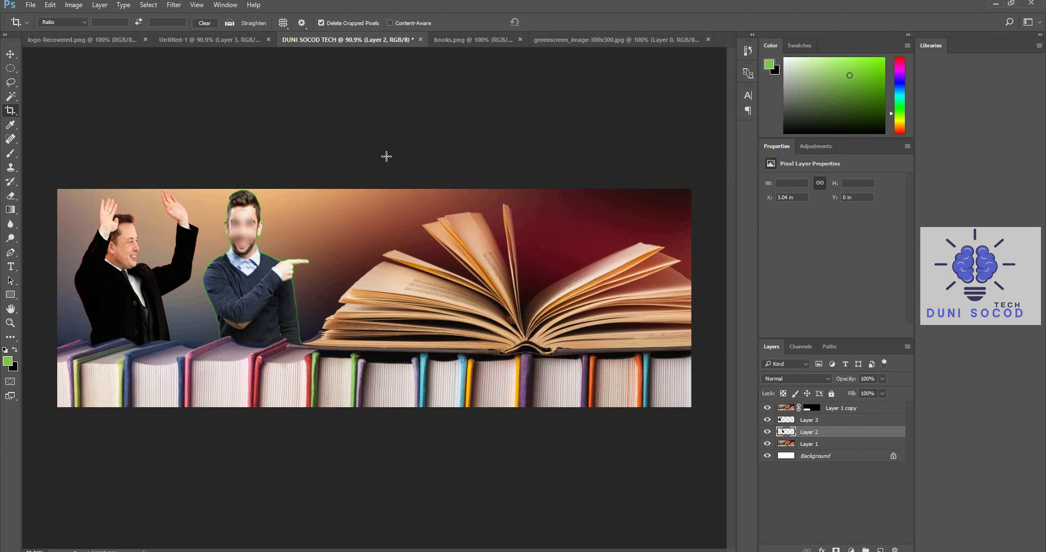
Bring the brain logo from logo-Recovered.png into the DUNI SOCOD TECH document
{"action": "left_click", "coordinate": [49, 40]}
{"action": "left_click", "coordinate": [11, 54]}
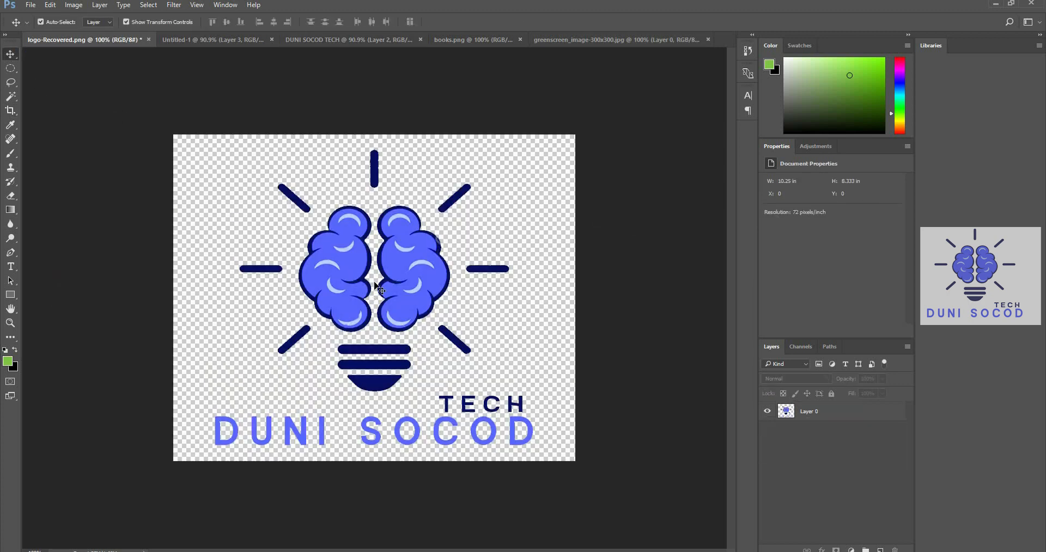
{"action": "left_click", "coordinate": [454, 187]}
{"action": "left_click_drag", "start_coordinate": [429, 240], "coordinate": [294, 179]}
{"action": "left_click_drag", "start_coordinate": [394, 266], "coordinate": [469, 338]}
Scale the logo to about 27.7% width and 25.4% height, and place it above the open book at about X 10.03 in, Y 0 in
{"action": "left_click_drag", "start_coordinate": [566, 371], "coordinate": [602, 230]}
{"action": "left_click_drag", "start_coordinate": [626, 298], "coordinate": [610, 235]}
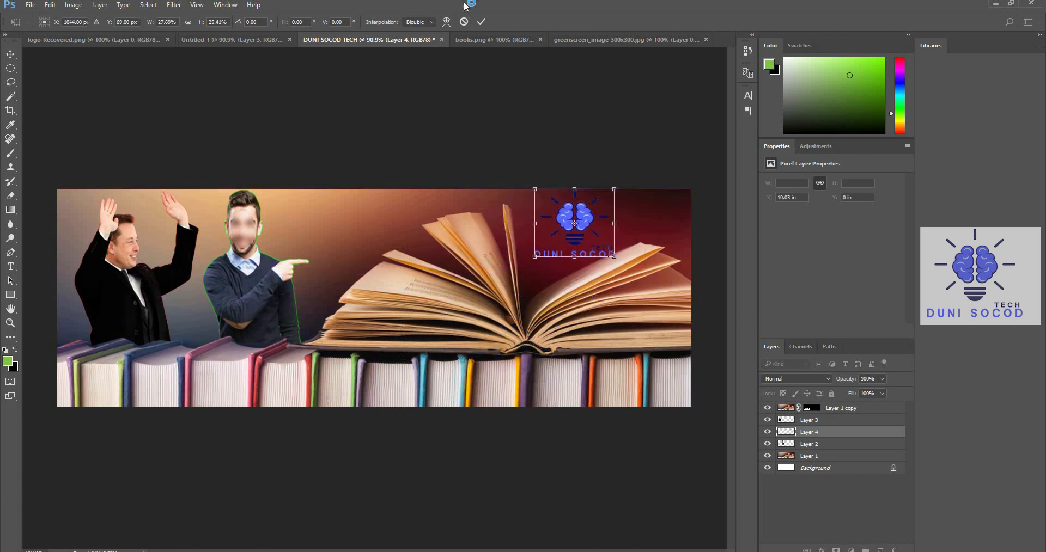
{"action": "left_click", "coordinate": [481, 23]}
{"action": "left_click", "coordinate": [518, 130]}
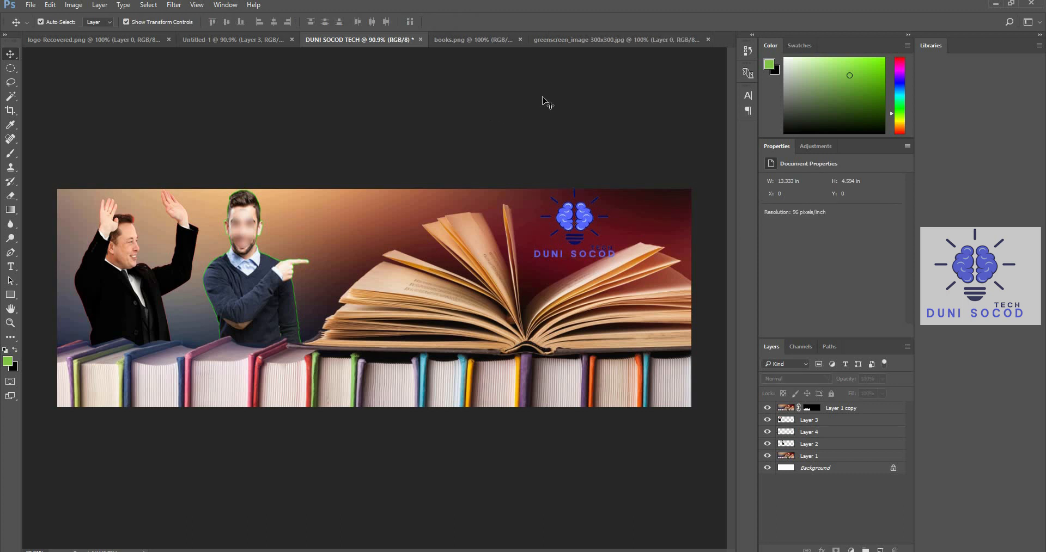